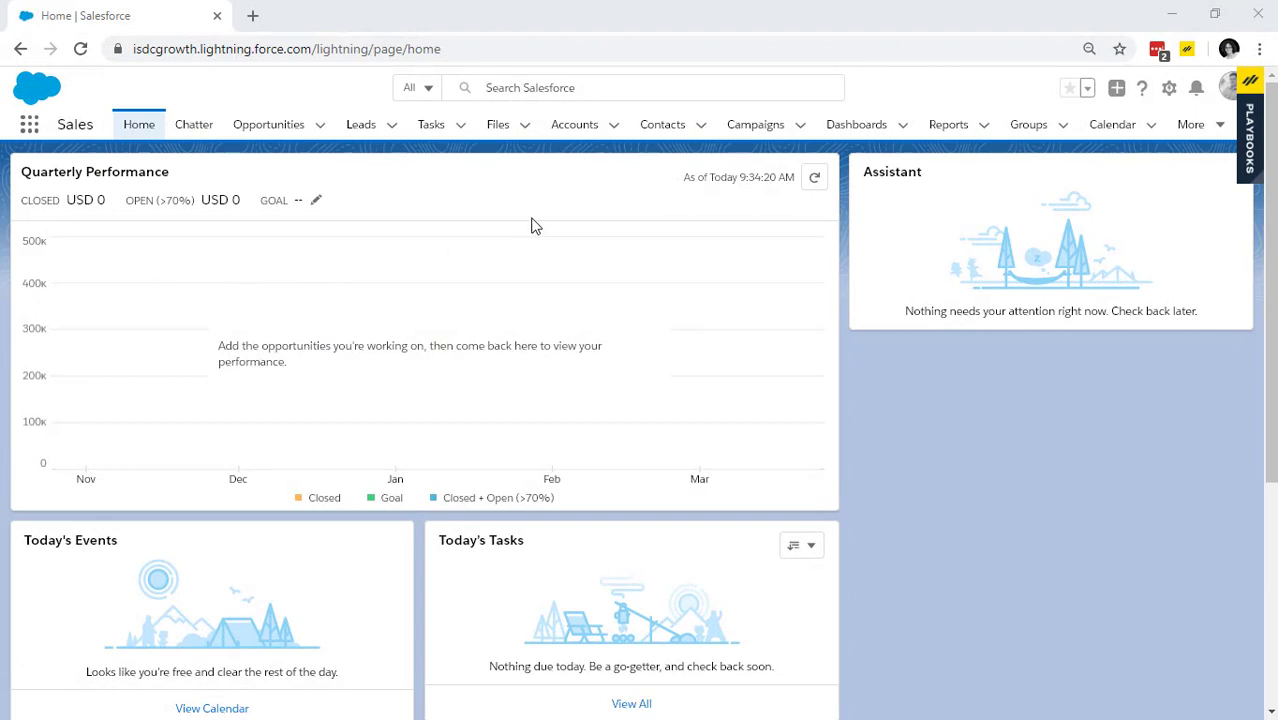
# Browse the Target Accounts contacts list.
pyautogui.click(664, 136)
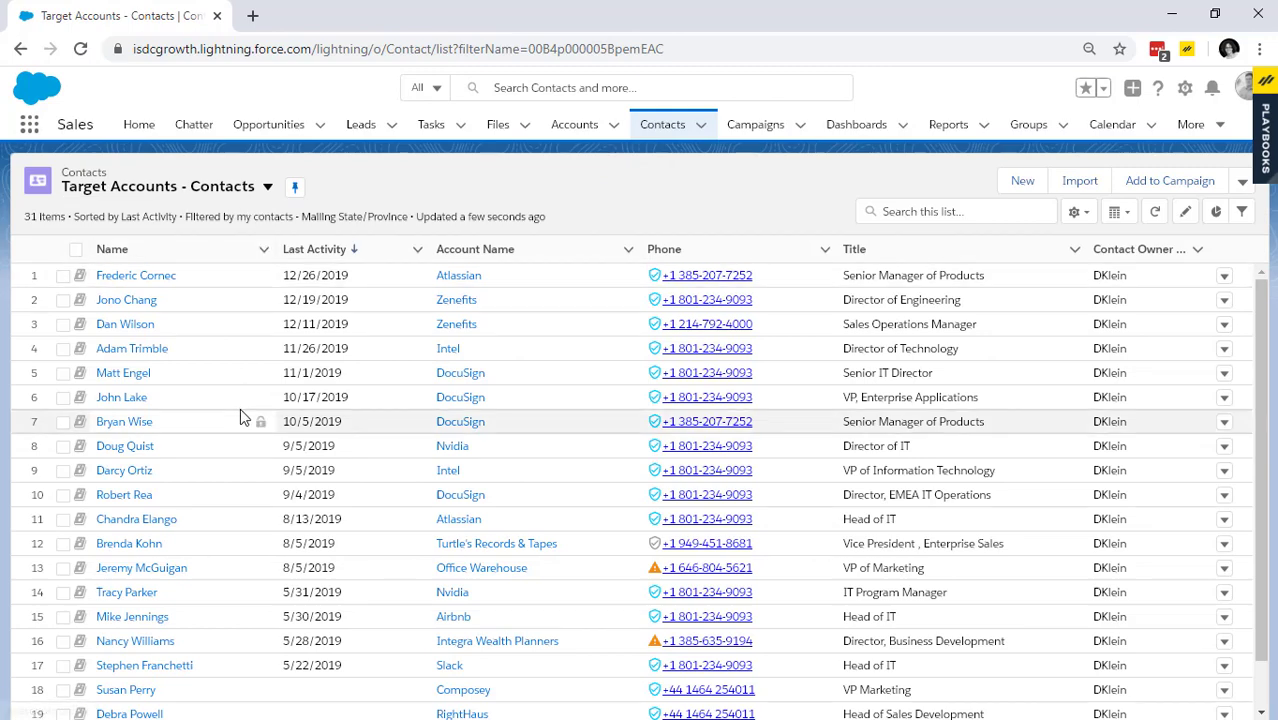
pyautogui.scroll(-5, 313, 590)
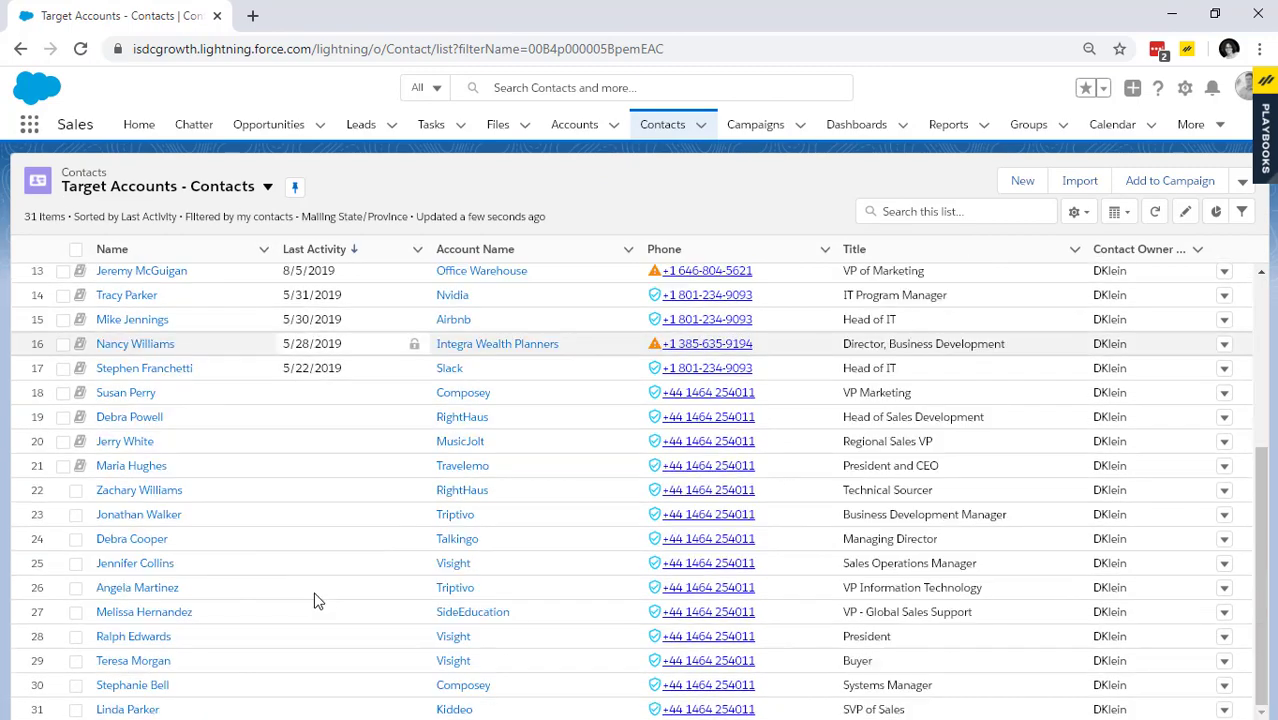
pyautogui.scroll(5, 316, 599)
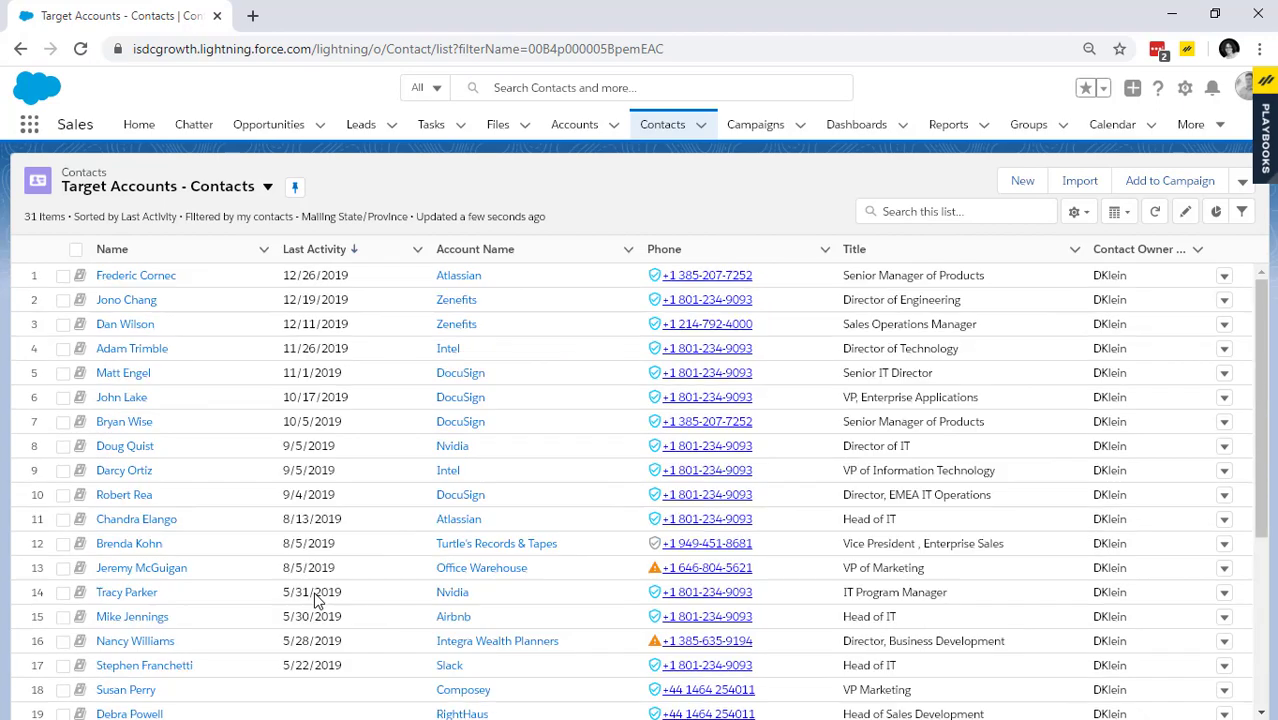
# Switch to Leads and scroll through the My Unread Leads list.
pyautogui.click(362, 132)
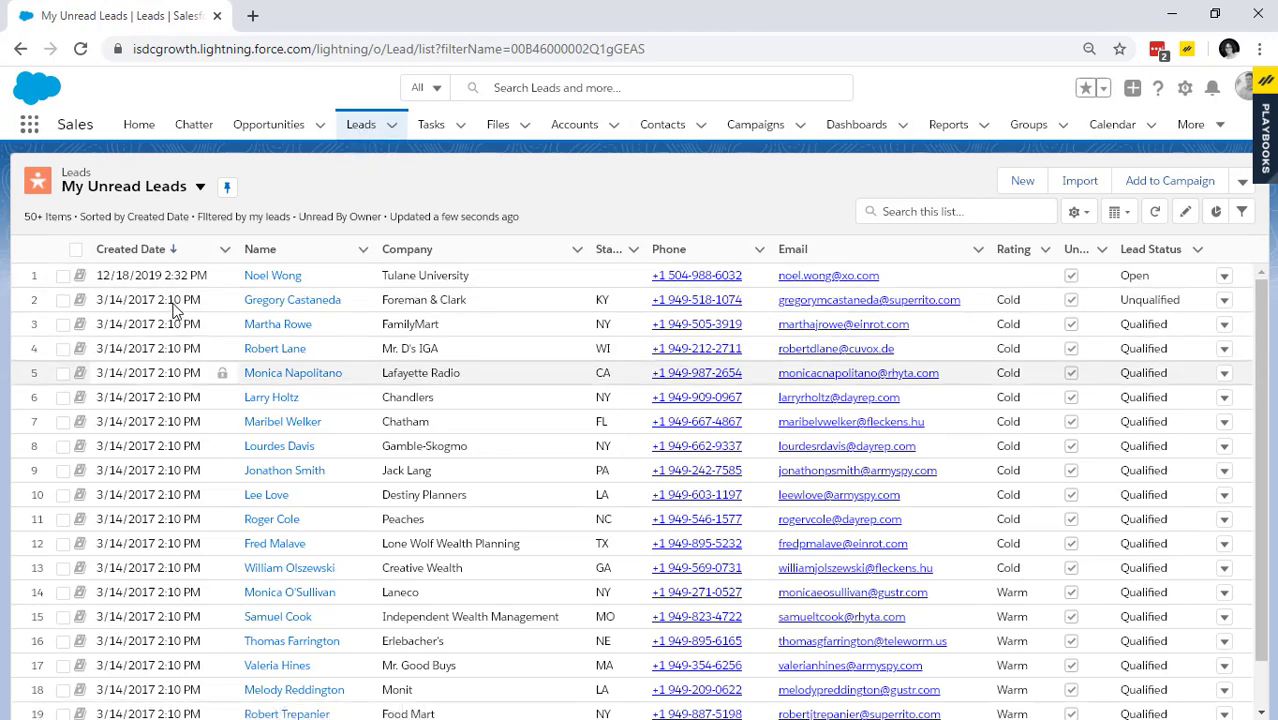
pyautogui.scroll(-1, 160, 325)
pyautogui.scroll(-1, 160, 328)
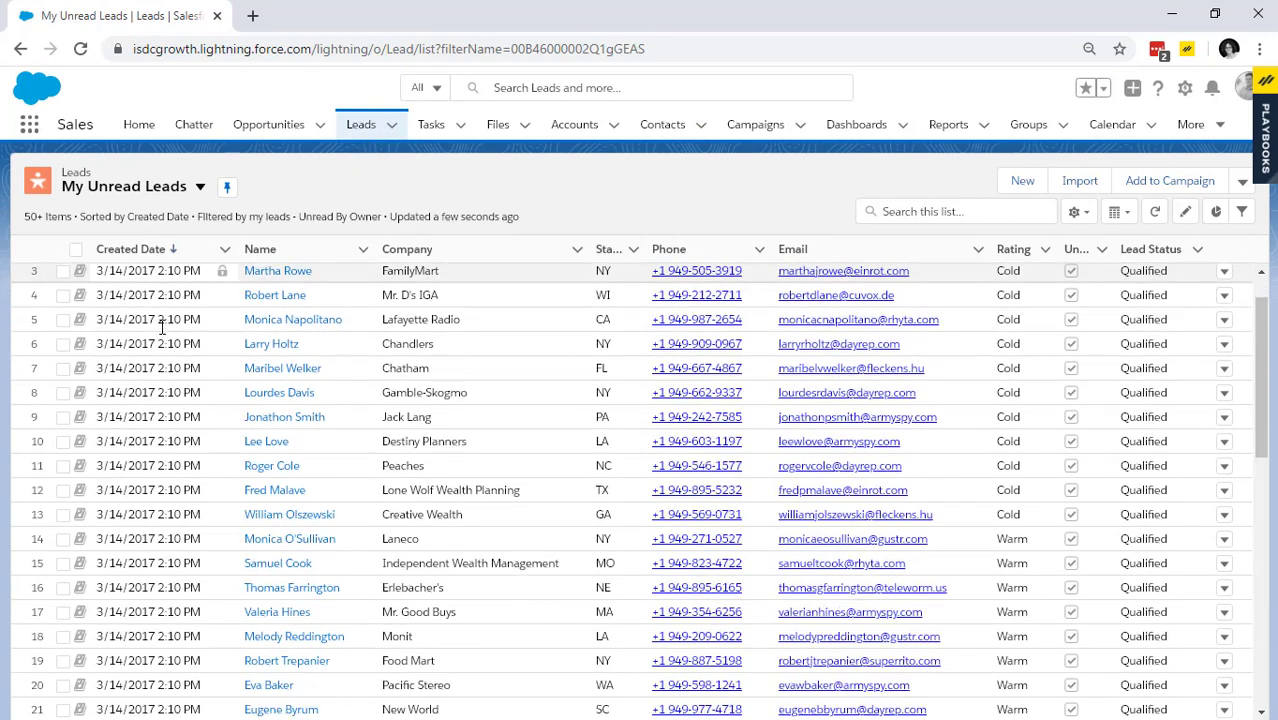
pyautogui.scroll(-5, 165, 330)
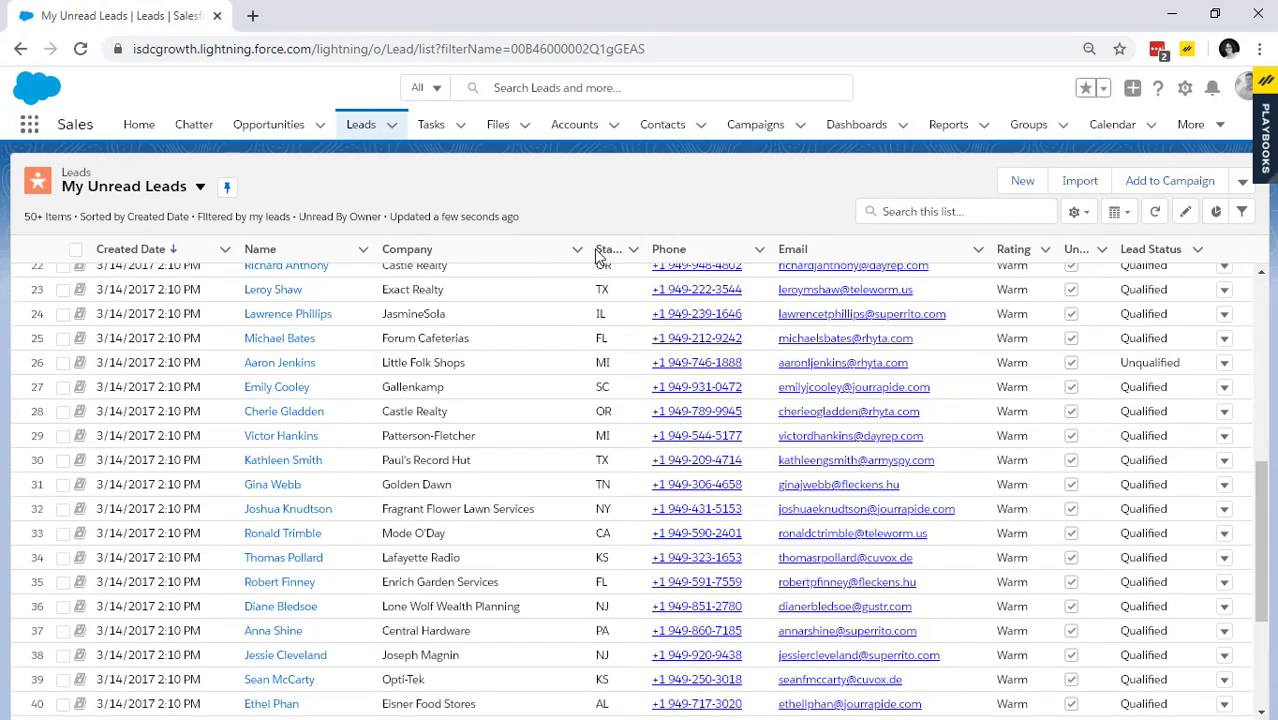
# Start today's tasks from the Playbooks panel, with the queue sorted by Neural Score (by Person).
pyautogui.click(1266, 113)
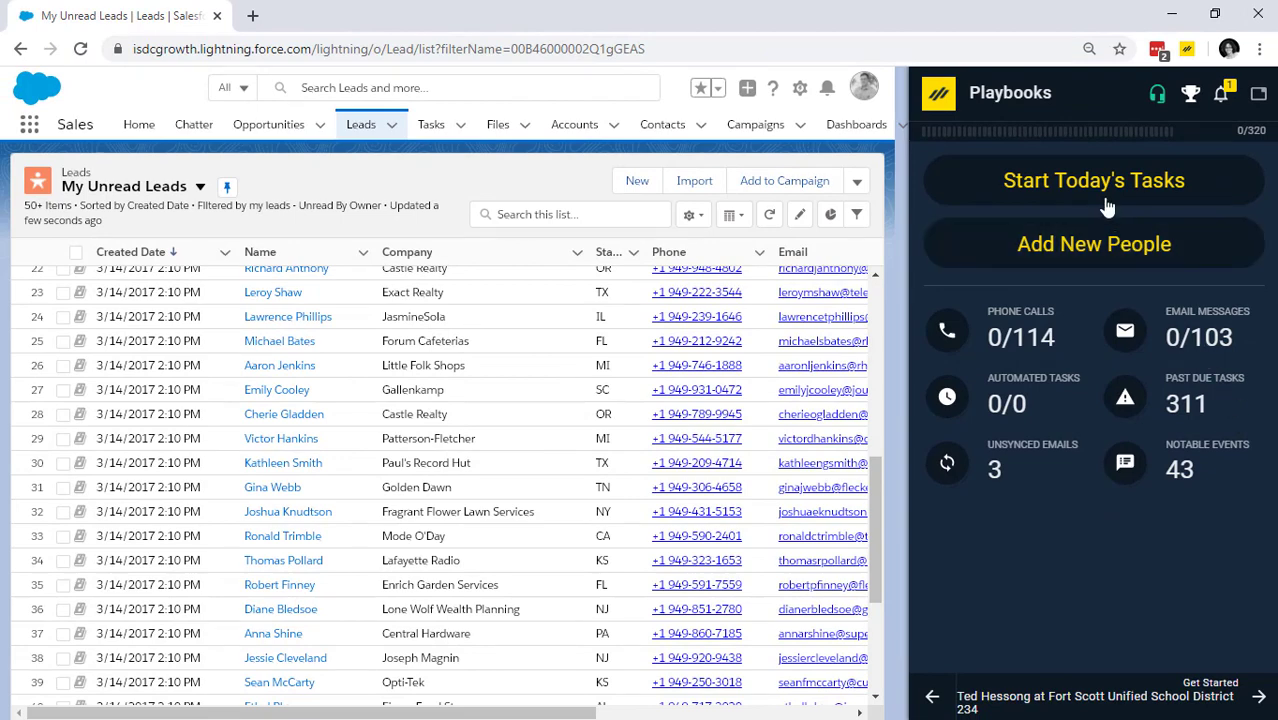
pyautogui.click(1101, 193)
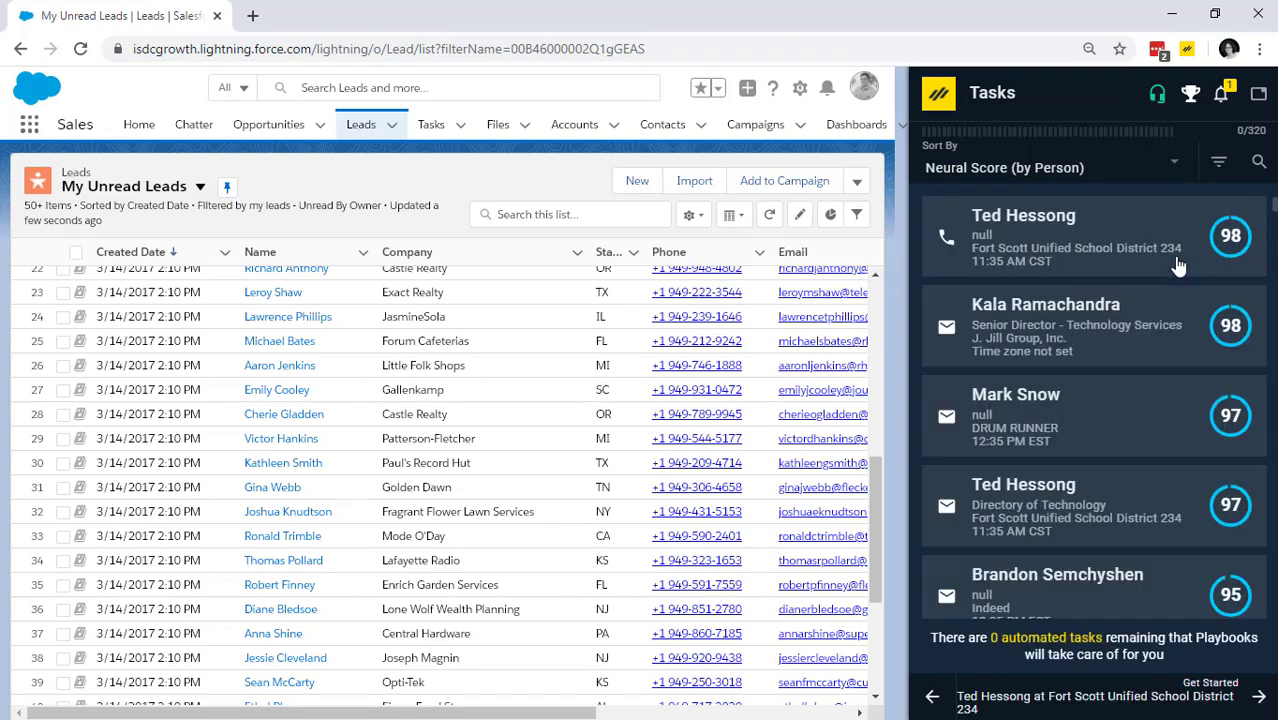
# Call the top task's lead, save the result as Correct Contact, then advance to the next task.
pyautogui.click(1122, 245)
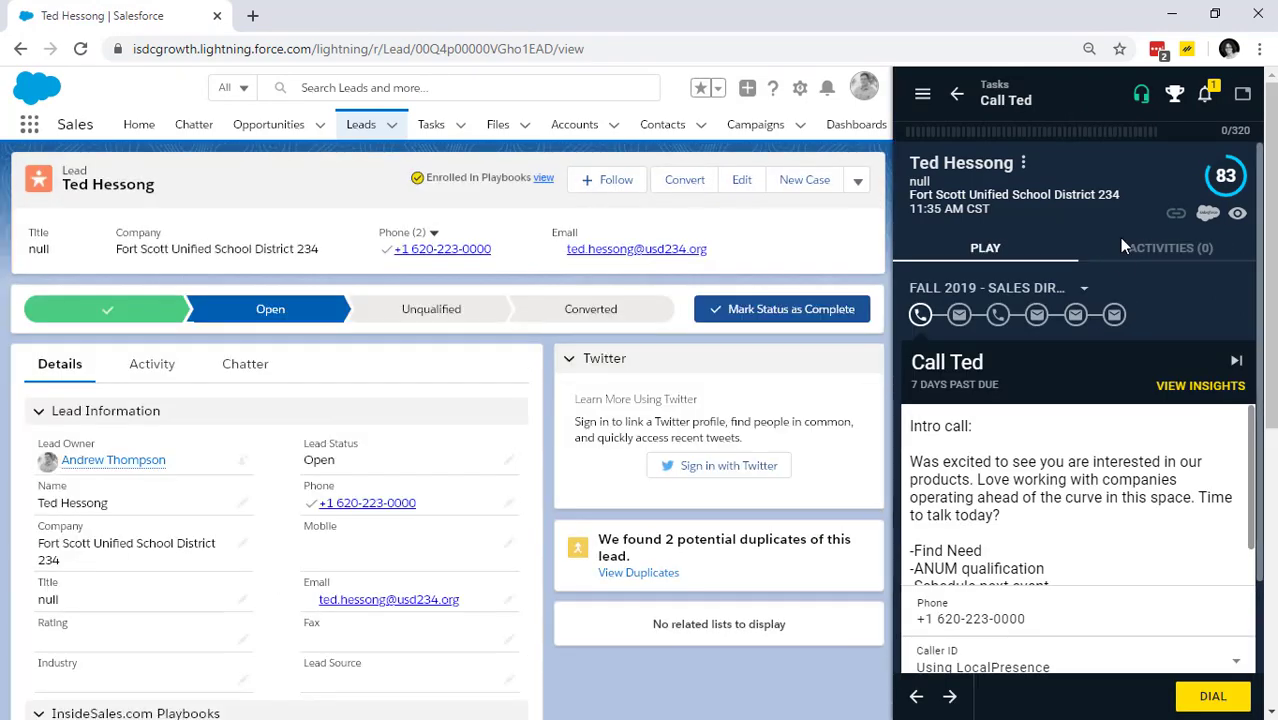
pyautogui.scroll(-1, 1108, 413)
pyautogui.click(1212, 696)
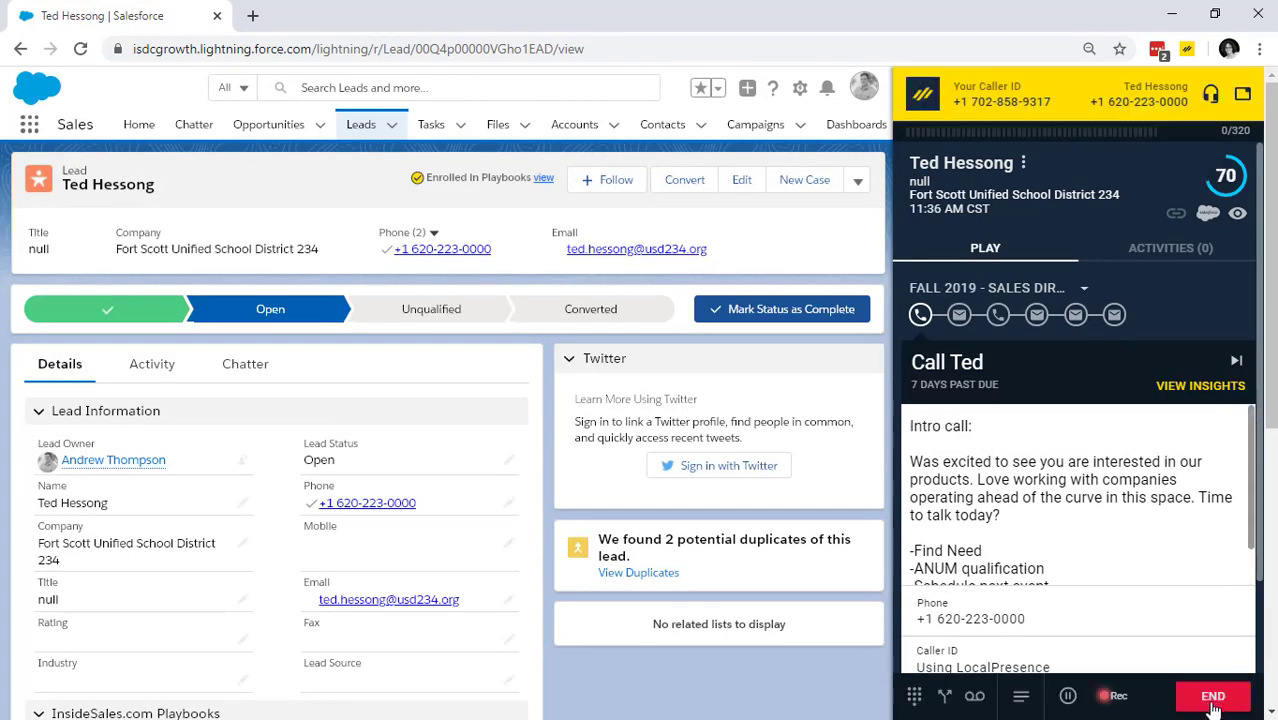
pyautogui.click(1212, 700)
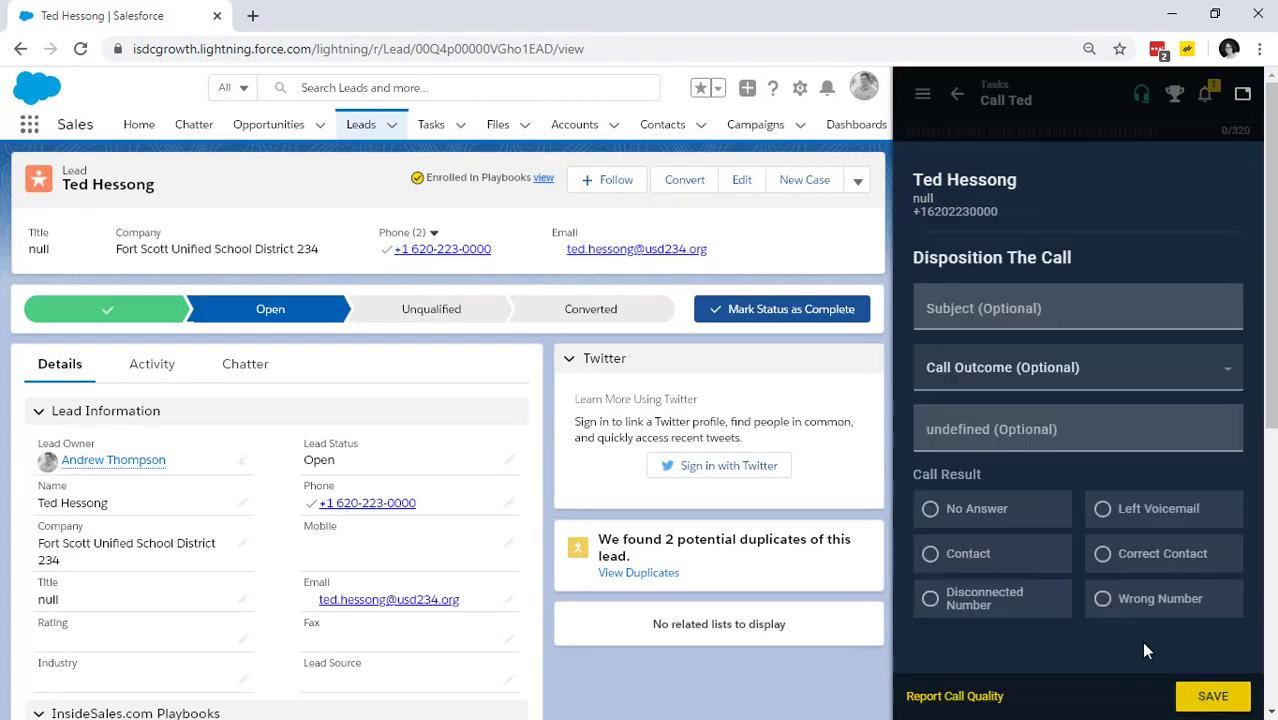
pyautogui.click(1102, 553)
pyautogui.click(1210, 697)
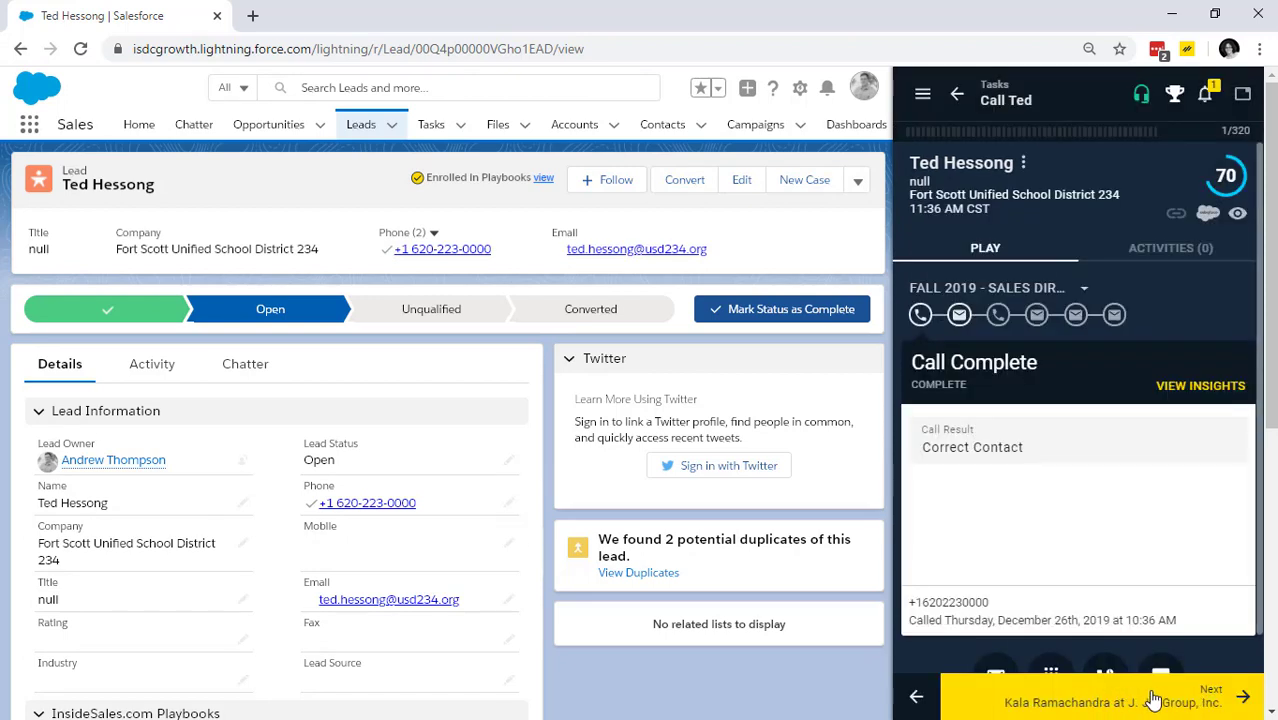
pyautogui.click(1152, 699)
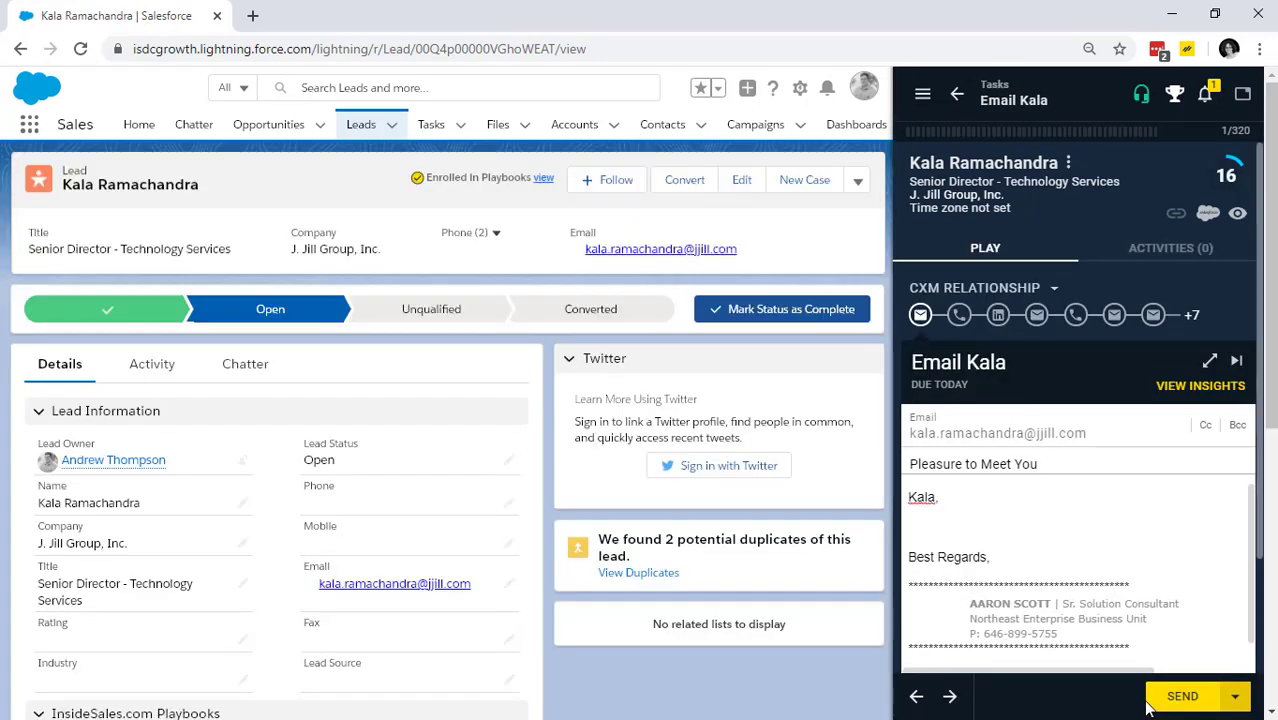
# Send the lead an email from the Starbucks Coffee Offer template plus the 2020 Conference snippet.
pyautogui.scroll(-3, 1040, 560)
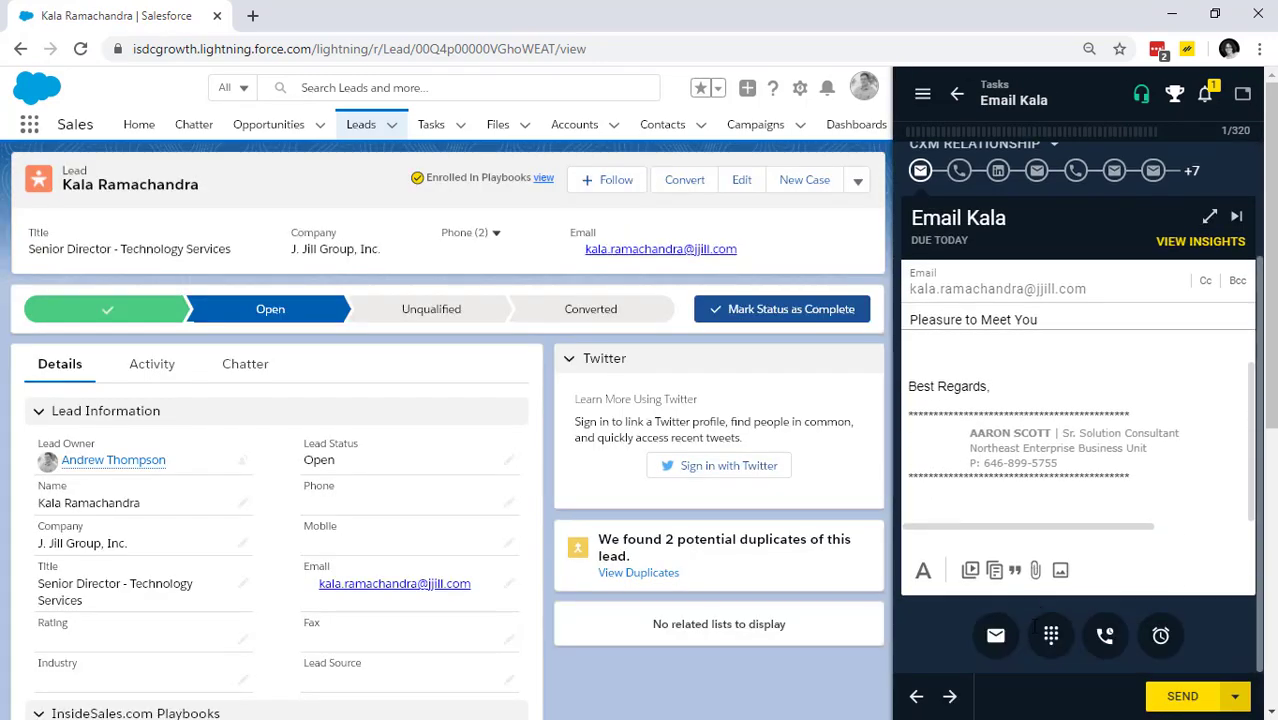
pyautogui.click(994, 570)
pyautogui.click(1015, 348)
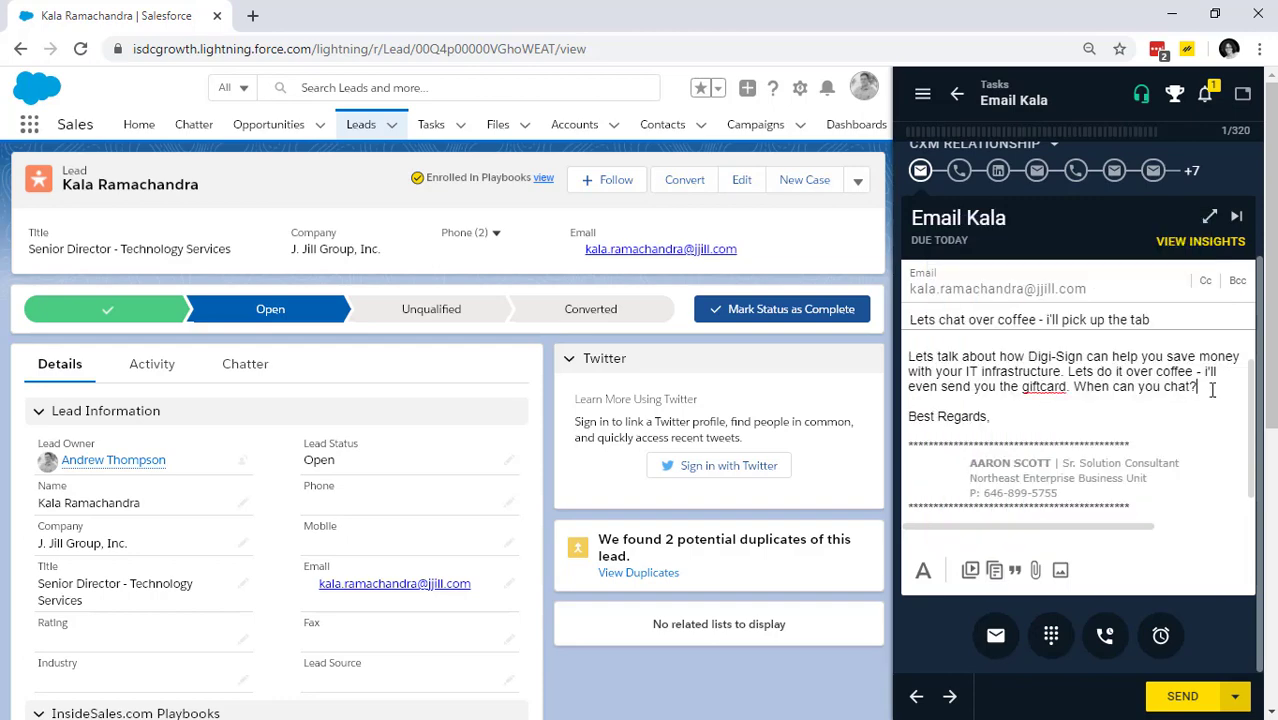
pyautogui.click(1212, 391)
pyautogui.press('Return')
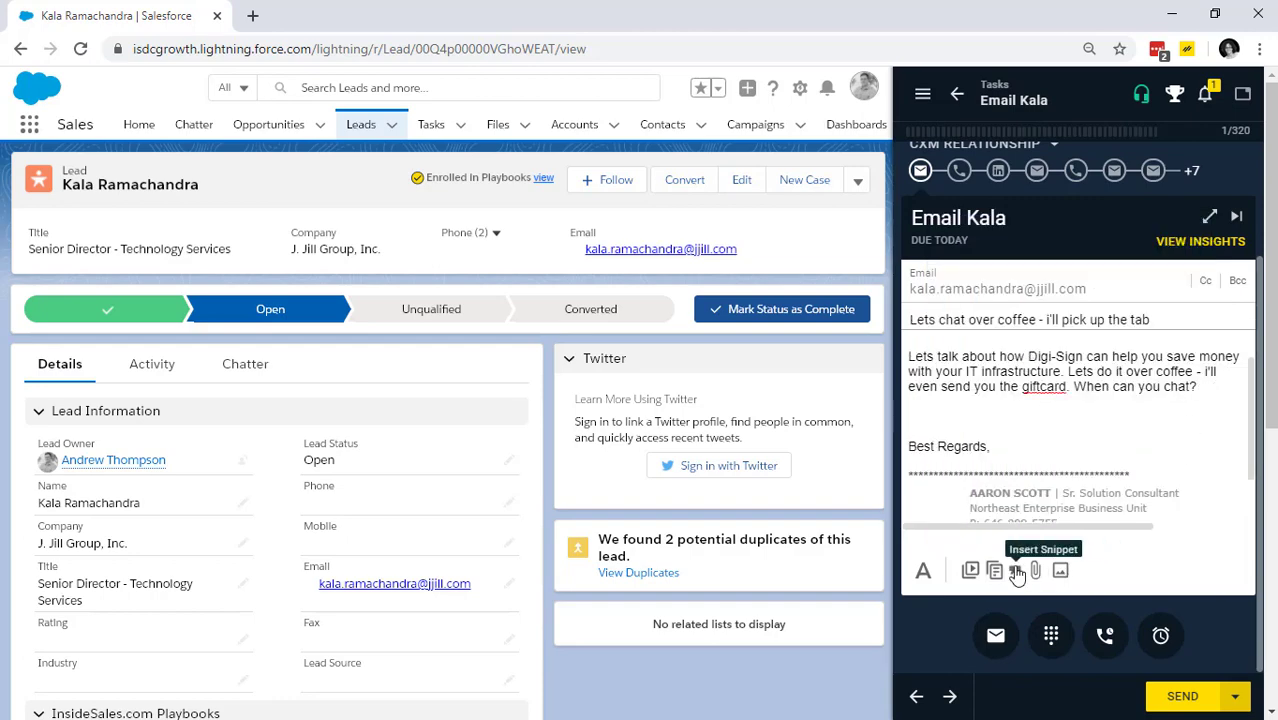
pyautogui.click(1015, 570)
pyautogui.click(1004, 374)
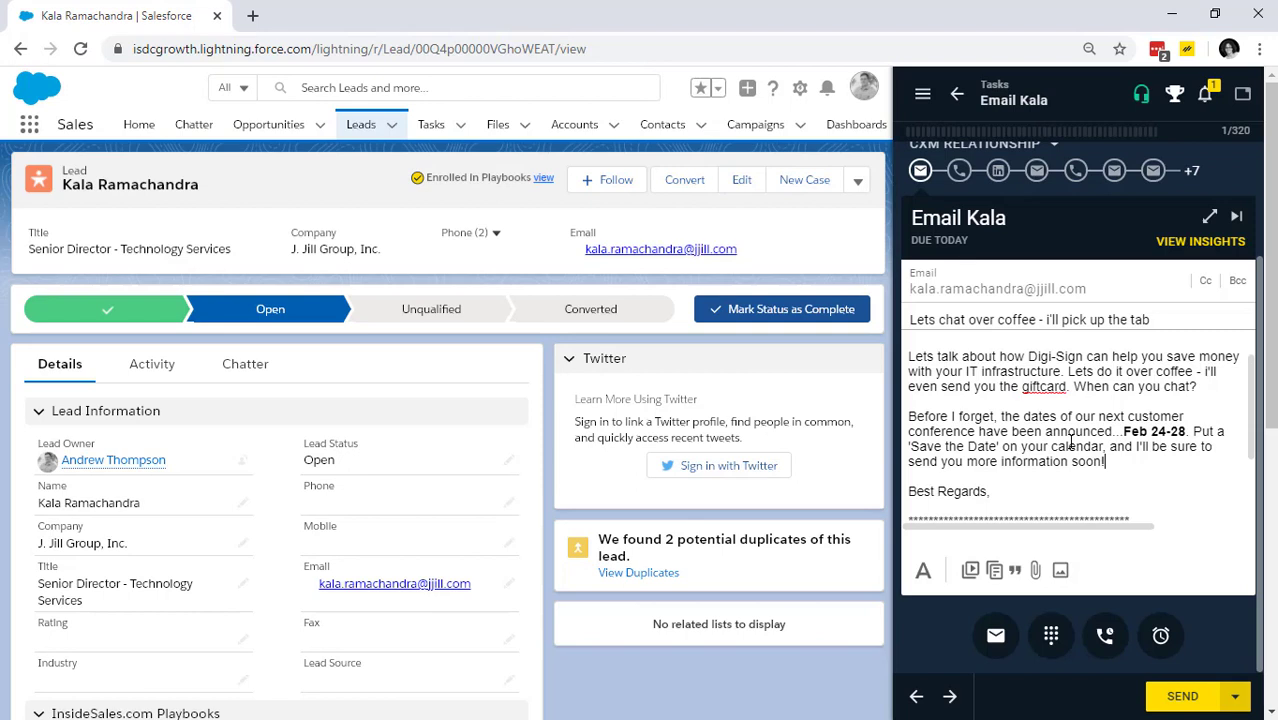
pyautogui.scroll(1, 1054, 479)
pyautogui.scroll(-3, 1071, 442)
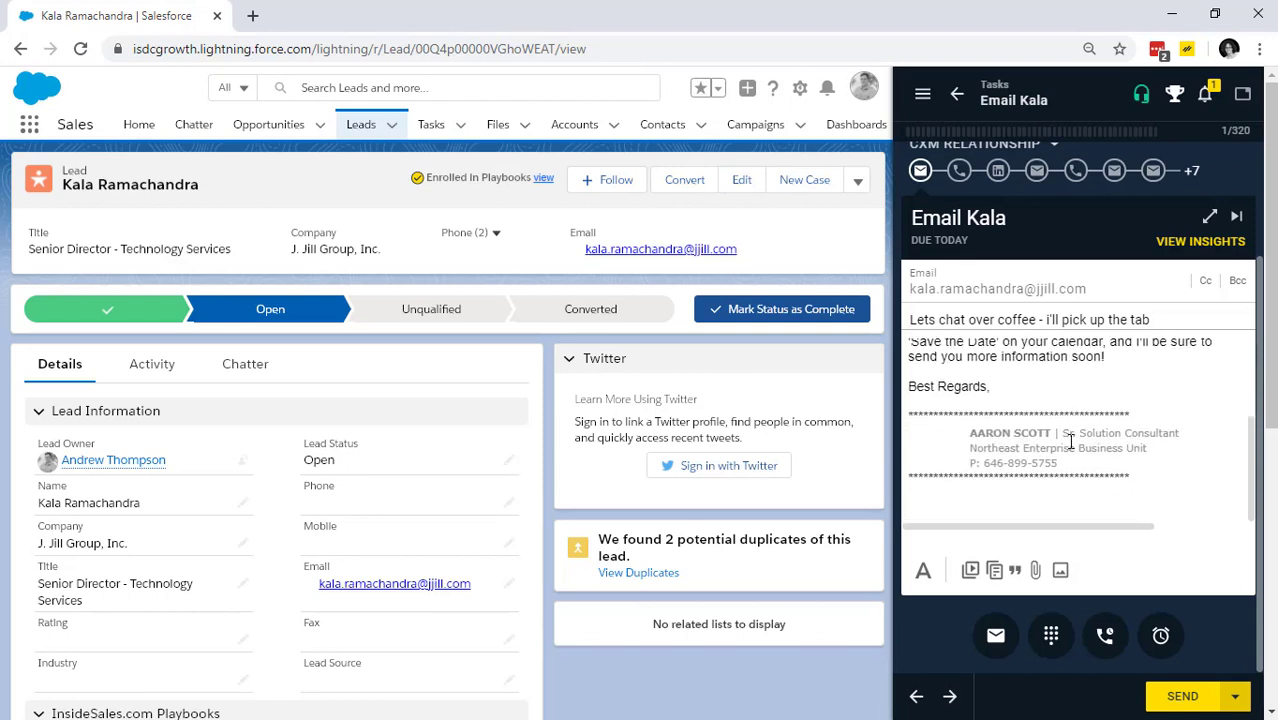
pyautogui.click(1188, 696)
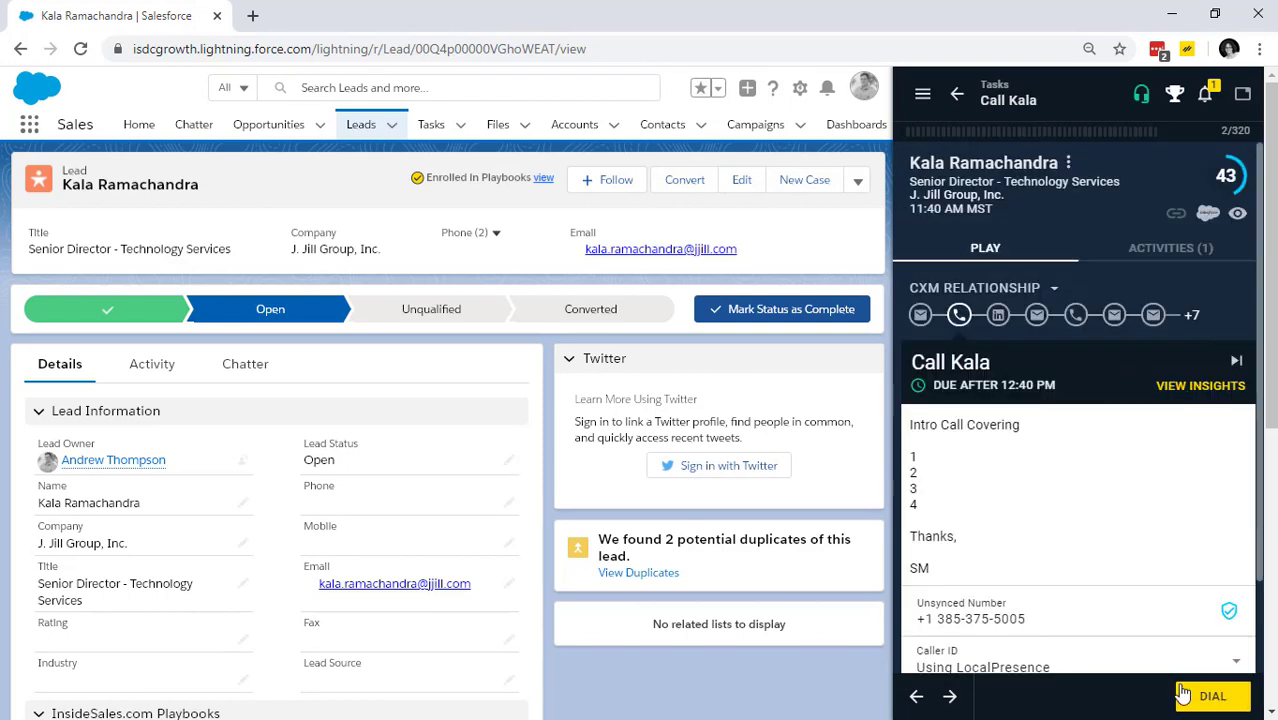
# Call the lead, then save the call result as Correct Contact.
pyautogui.click(1216, 697)
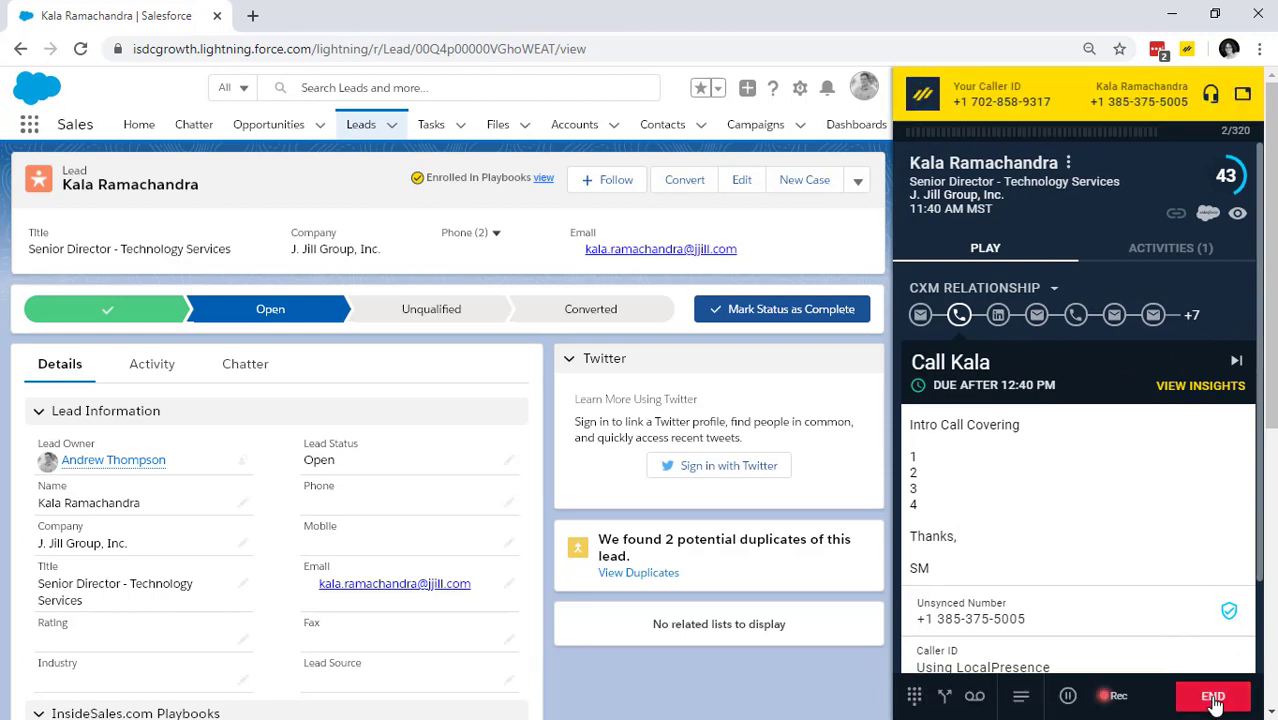
pyautogui.click(1213, 697)
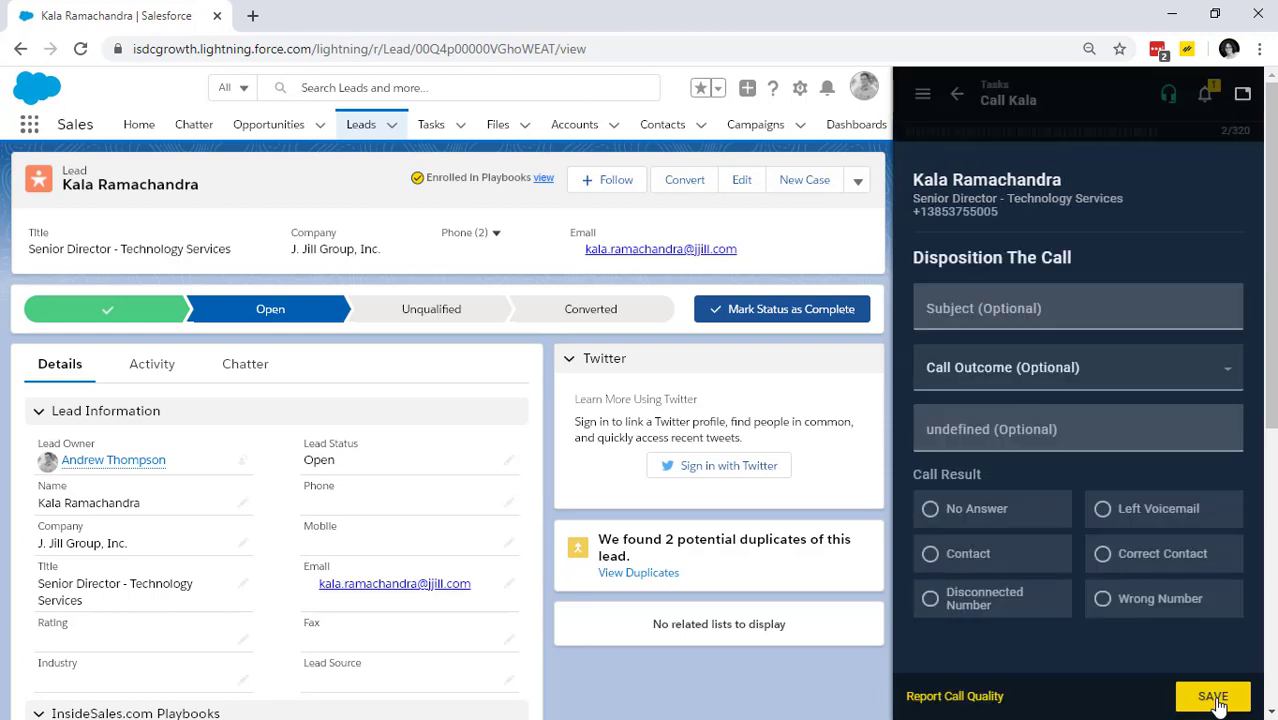
pyautogui.click(1133, 562)
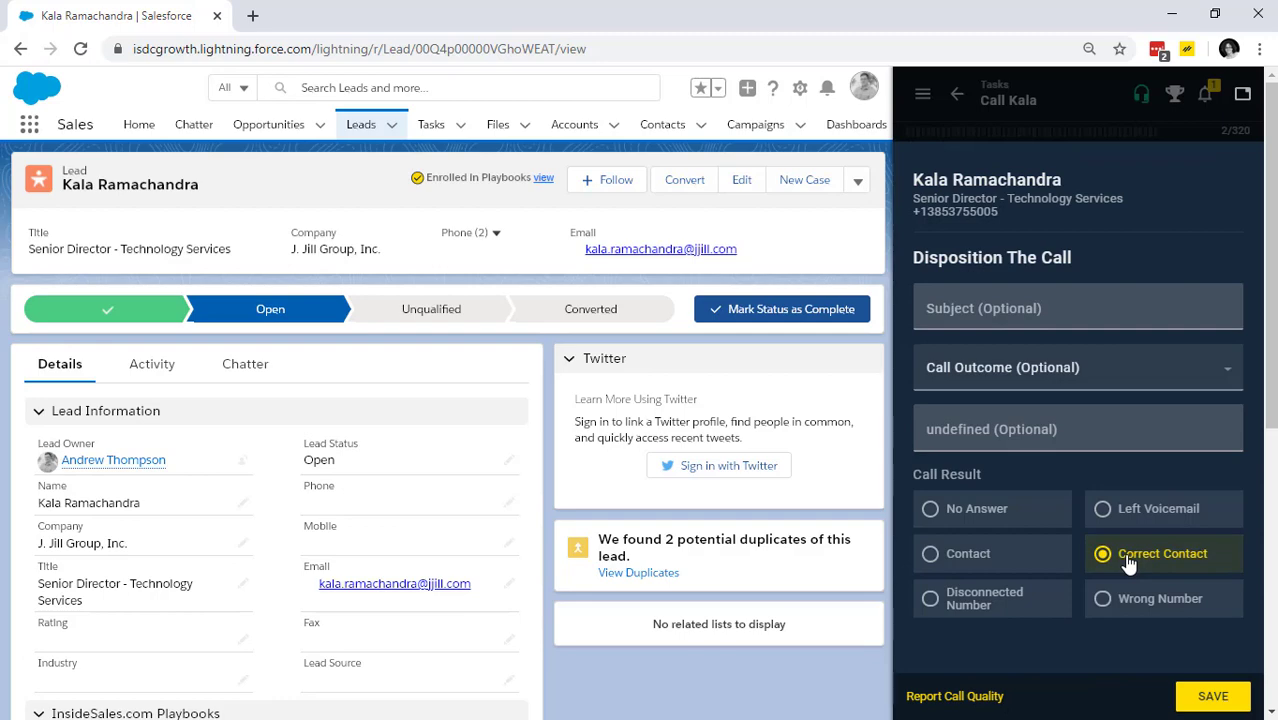
pyautogui.click(1216, 700)
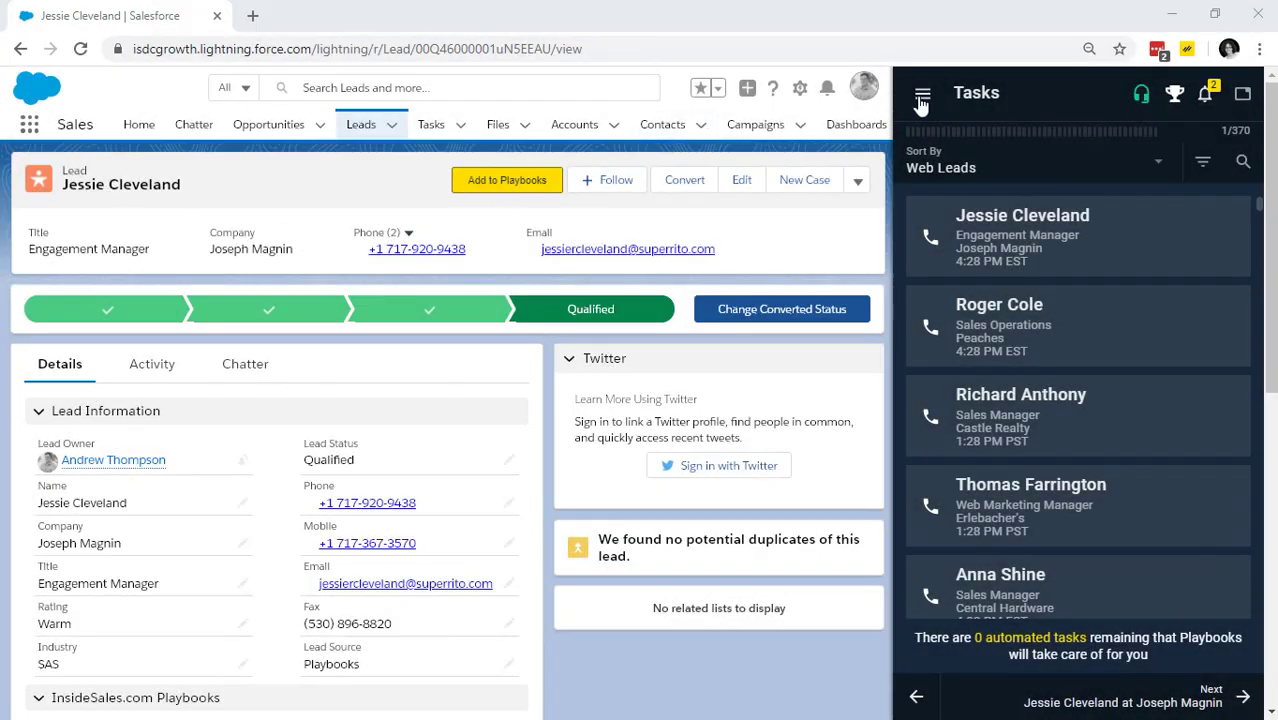
# Return to the Tasks list and sort it by Account Name.
pyautogui.click(921, 100)
pyautogui.click(943, 278)
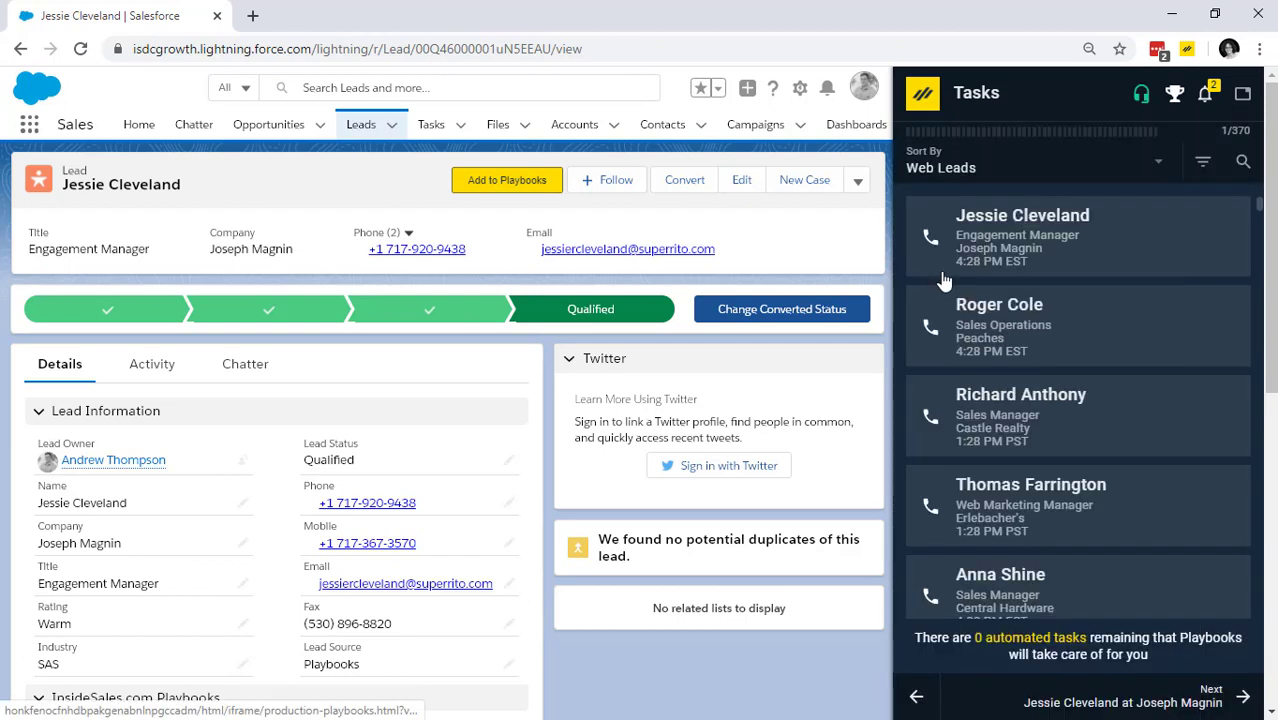
pyautogui.click(1027, 181)
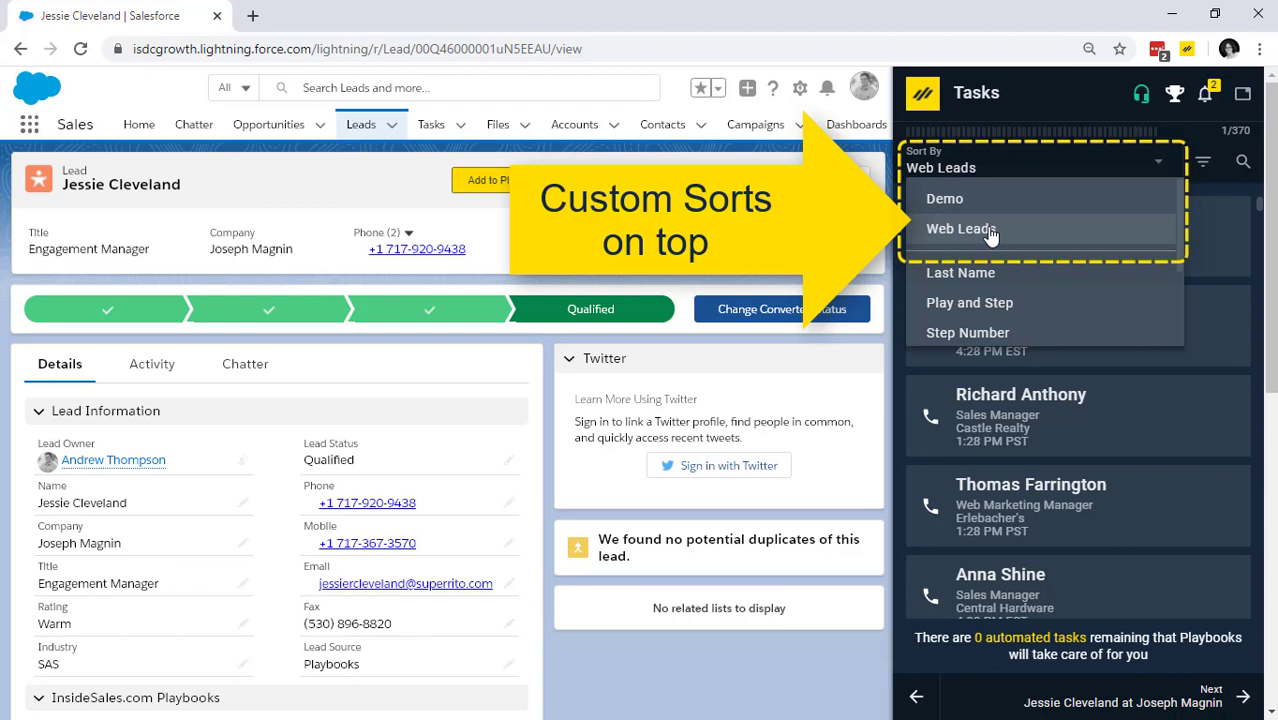
pyautogui.scroll(-1, 1022, 280)
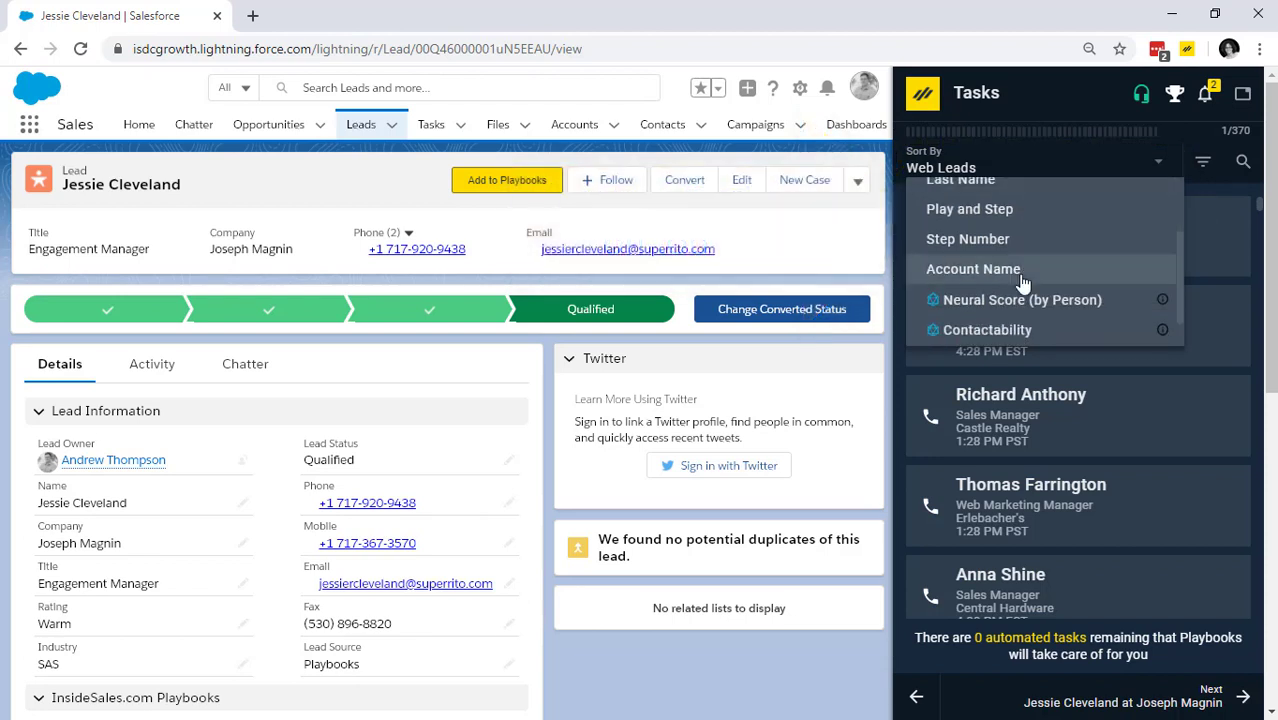
pyautogui.click(1022, 272)
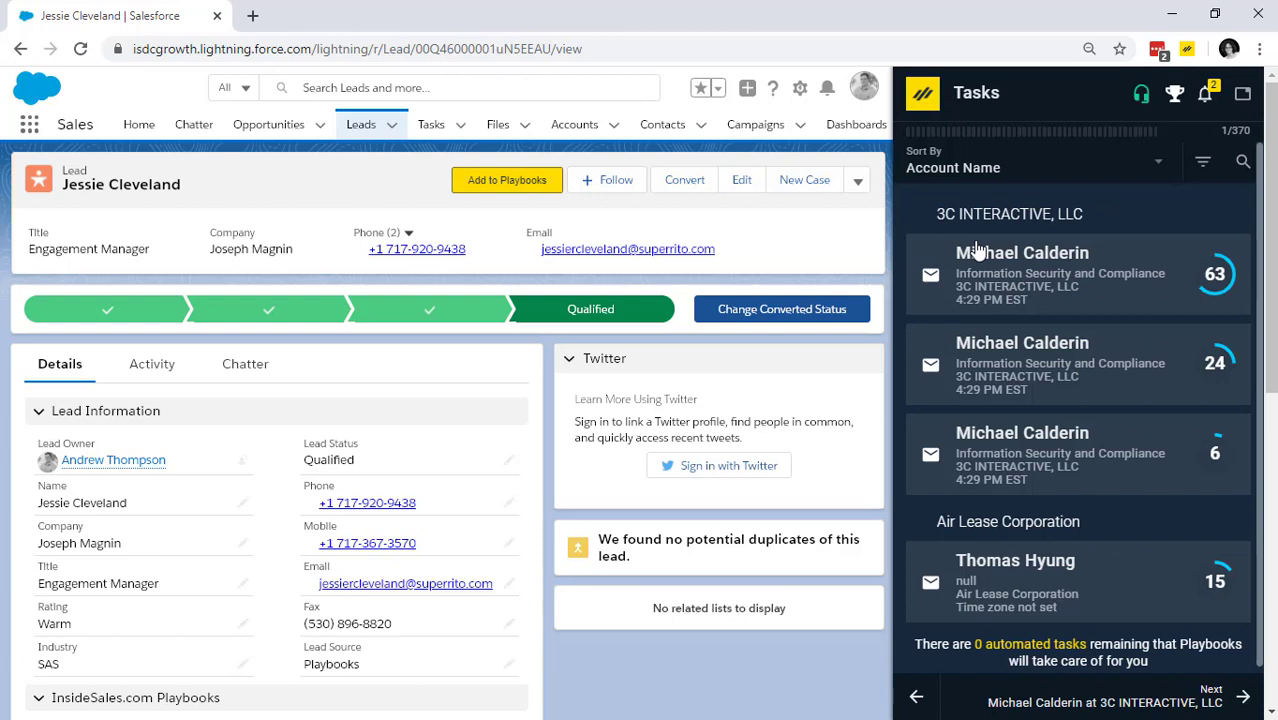
pyautogui.scroll(-1, 1132, 377)
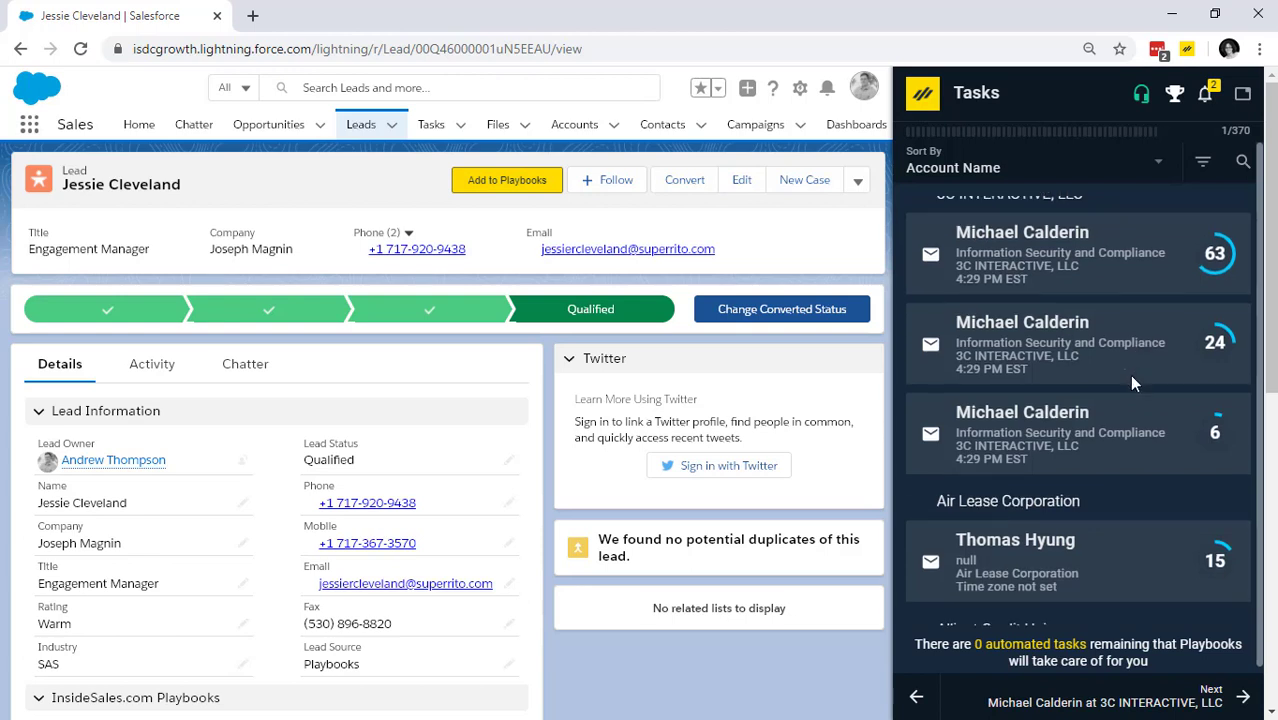
pyautogui.scroll(-1, 1129, 374)
pyautogui.scroll(-1, 996, 440)
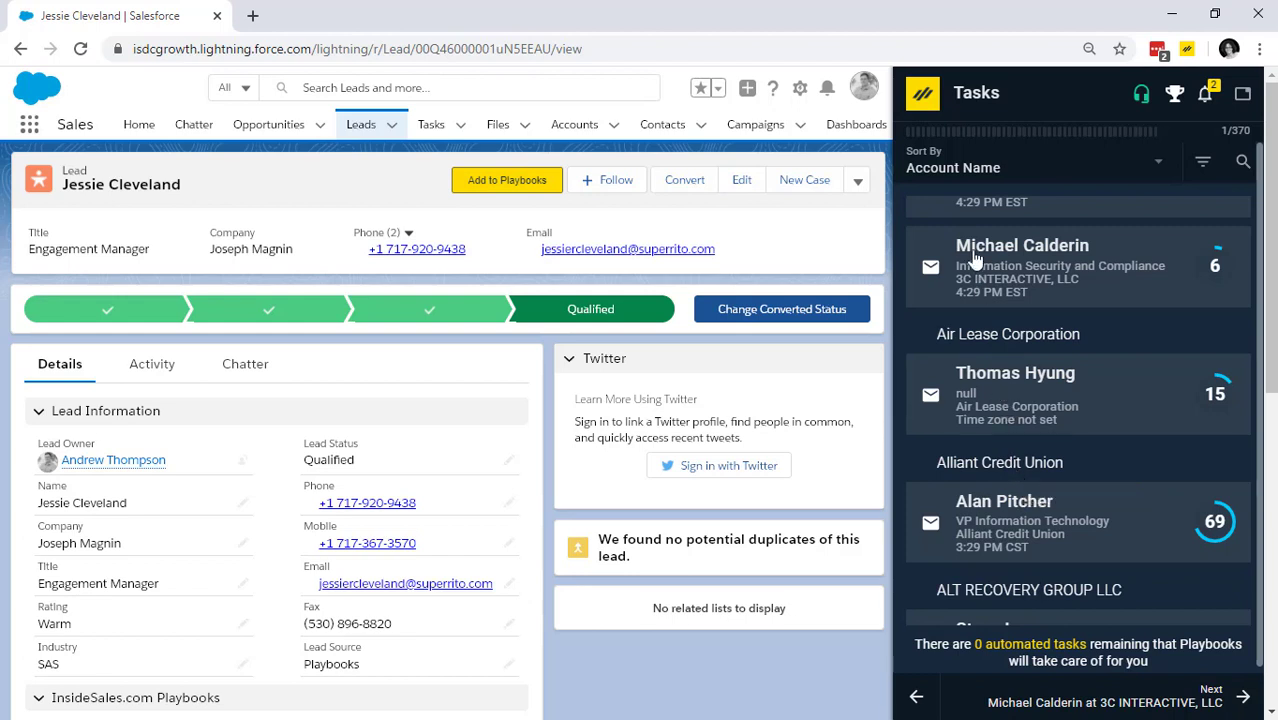
# Re-sort the task queue by Contactability.
pyautogui.click(983, 172)
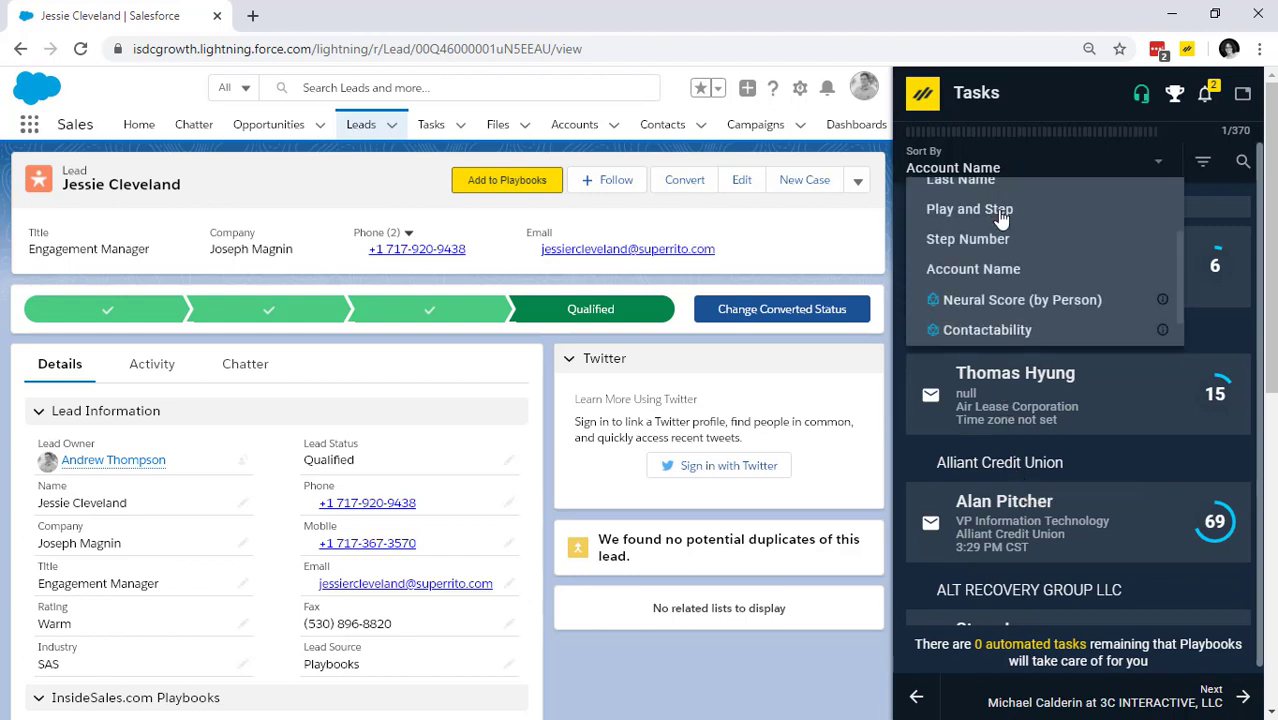
pyautogui.scroll(-1, 1007, 268)
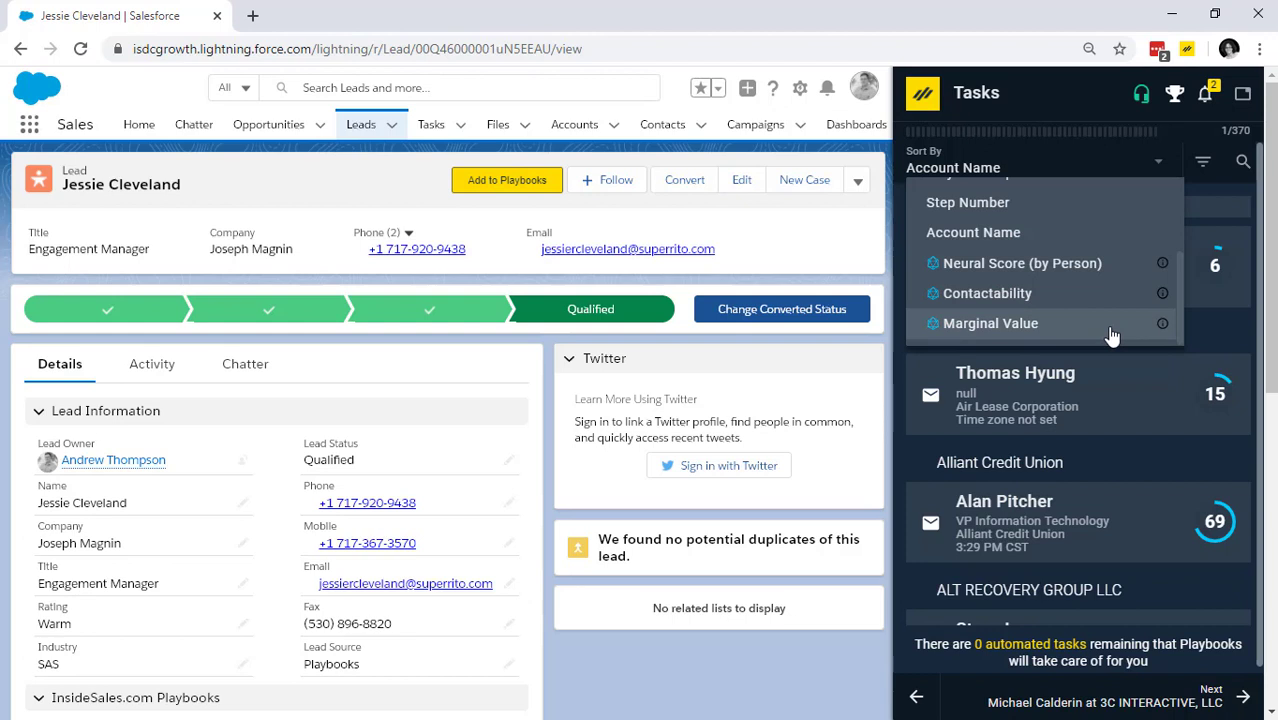
pyautogui.click(1130, 291)
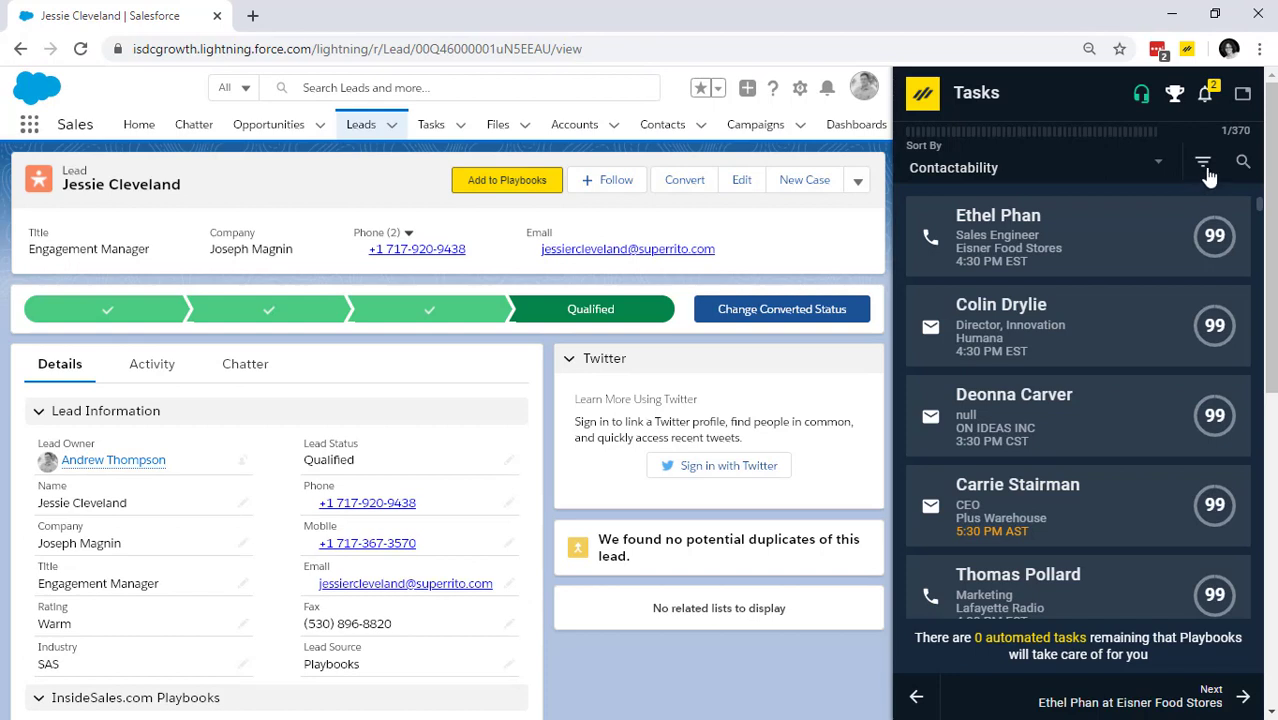
# Filter tasks to Phone type, To Do status, and a 4 PM–10 PM local-time window.
pyautogui.click(1205, 168)
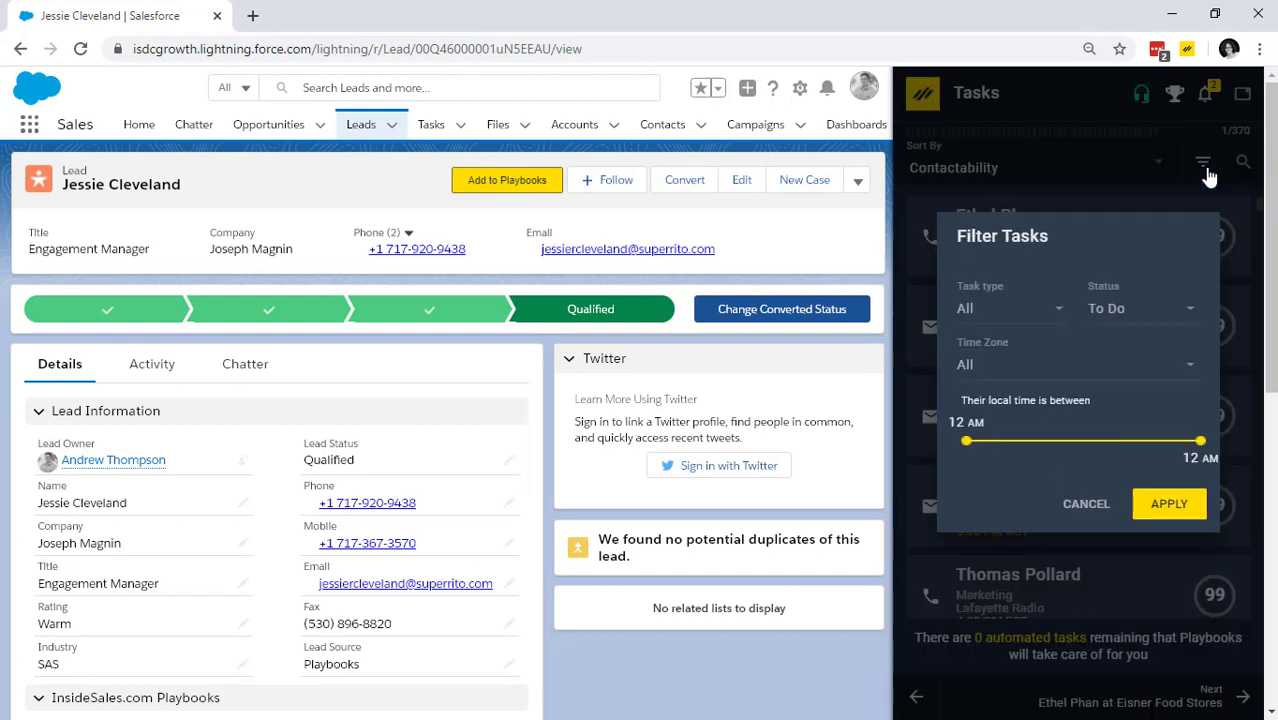
pyautogui.click(1057, 312)
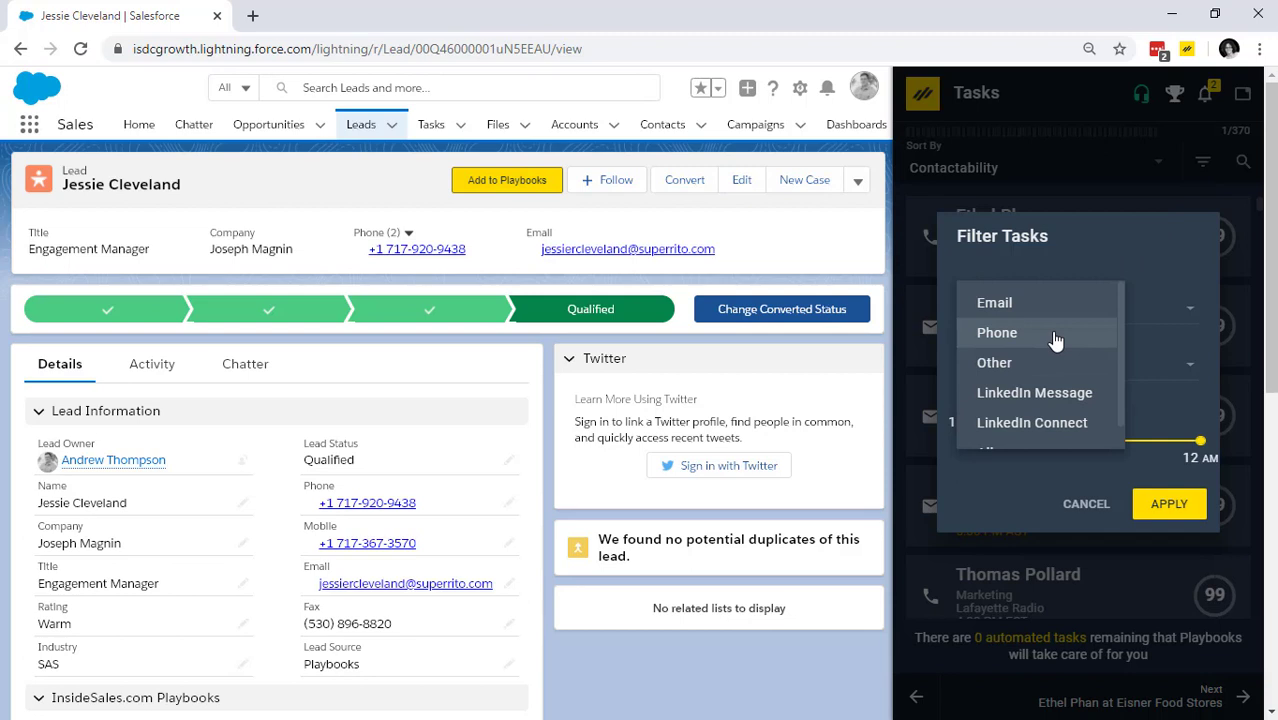
pyautogui.click(1055, 340)
pyautogui.click(1155, 318)
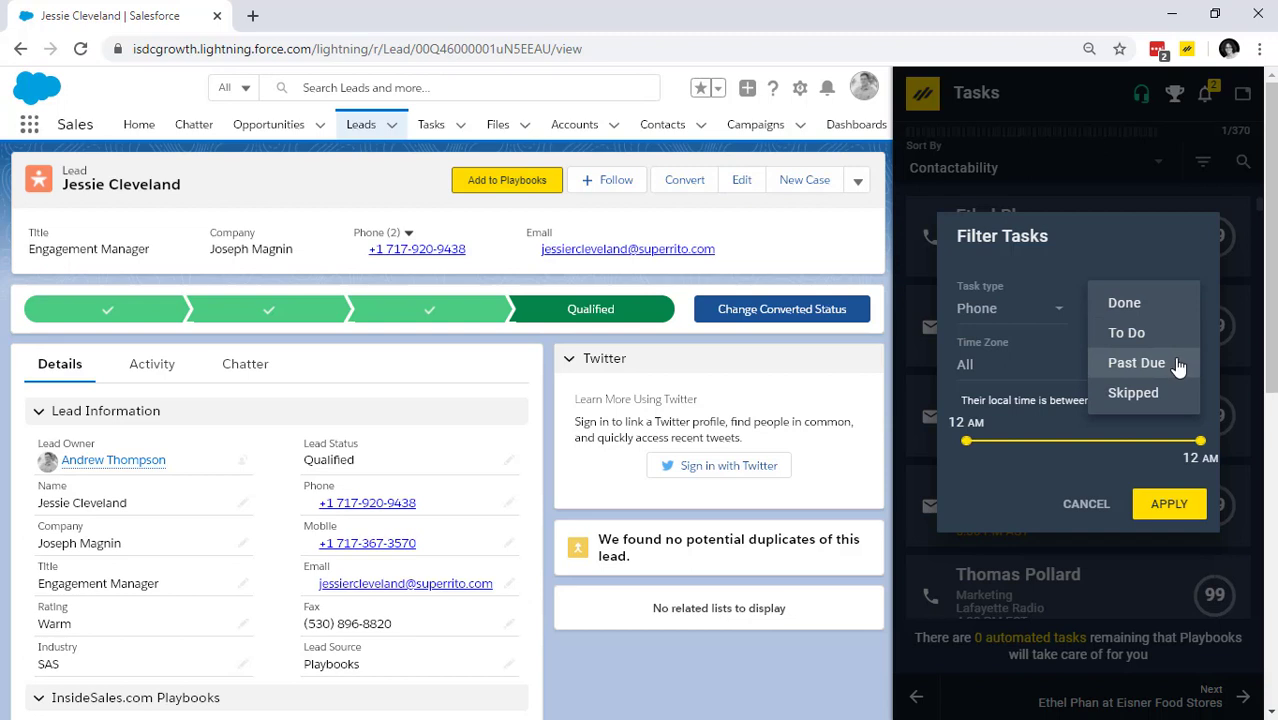
pyautogui.click(1165, 336)
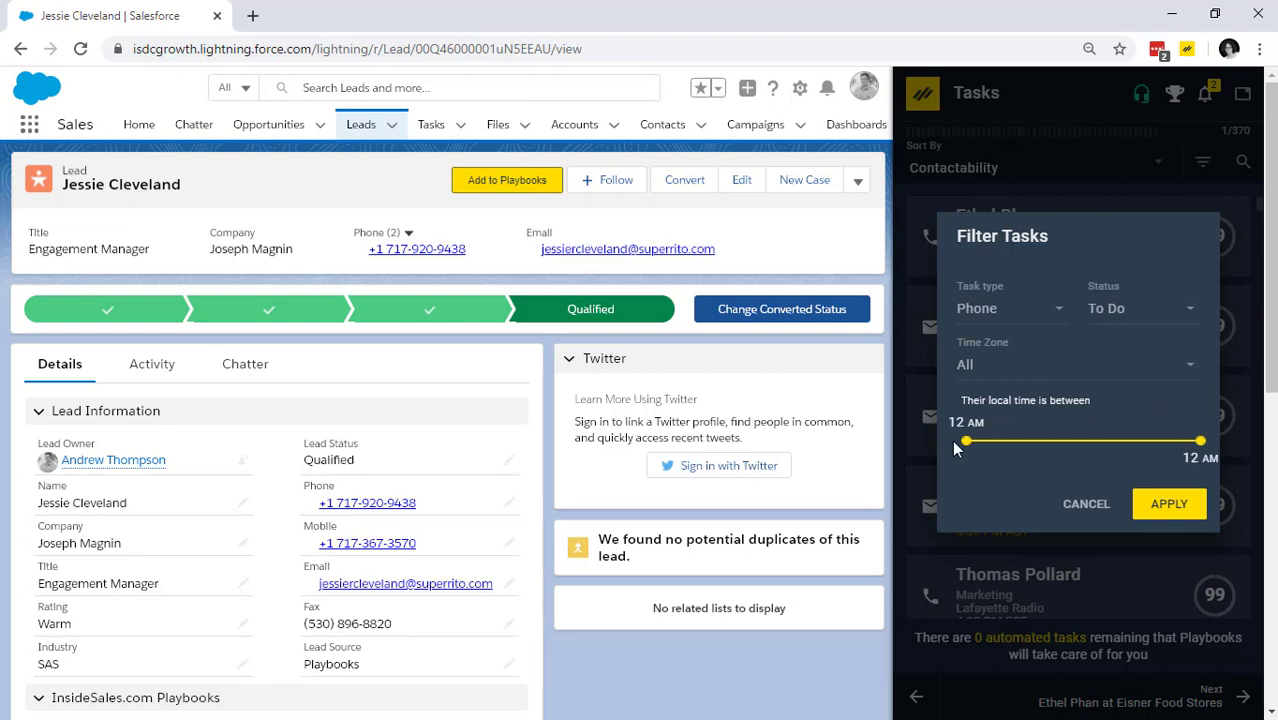
pyautogui.moveTo(972, 444); pyautogui.dragTo(1122, 446)
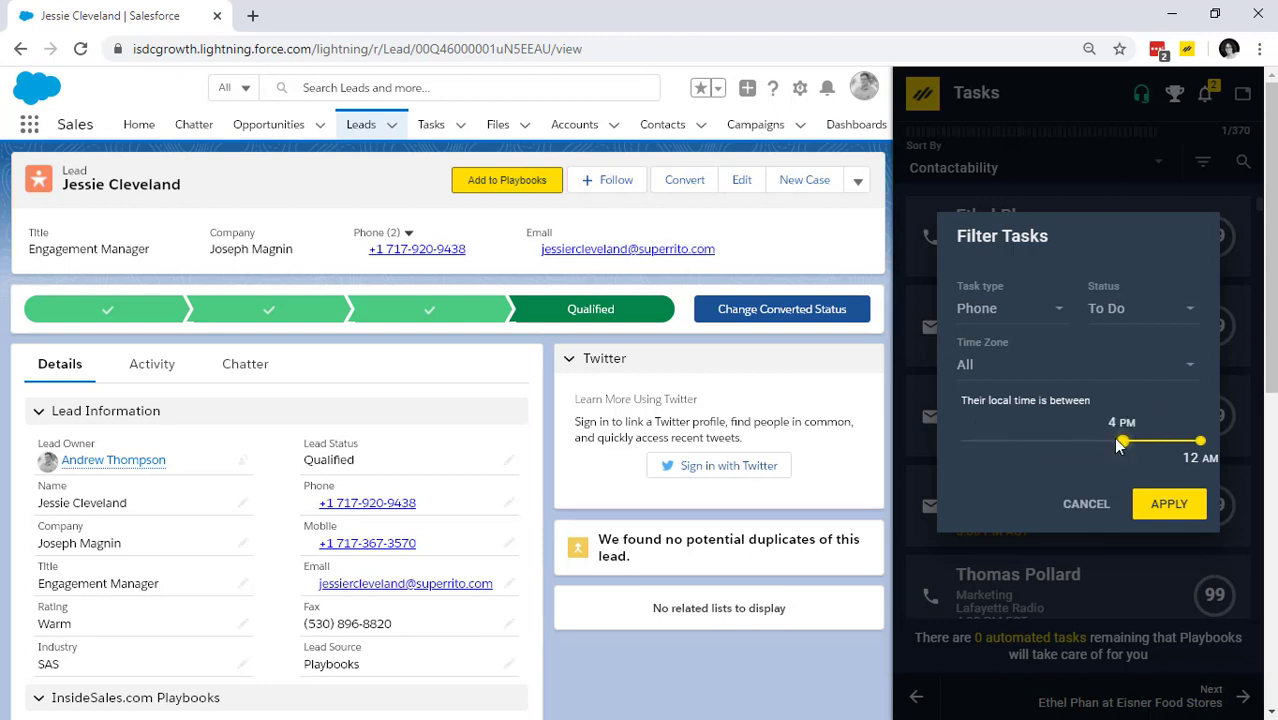
pyautogui.moveTo(1200, 442); pyautogui.dragTo(1141, 456)
pyautogui.click(1168, 507)
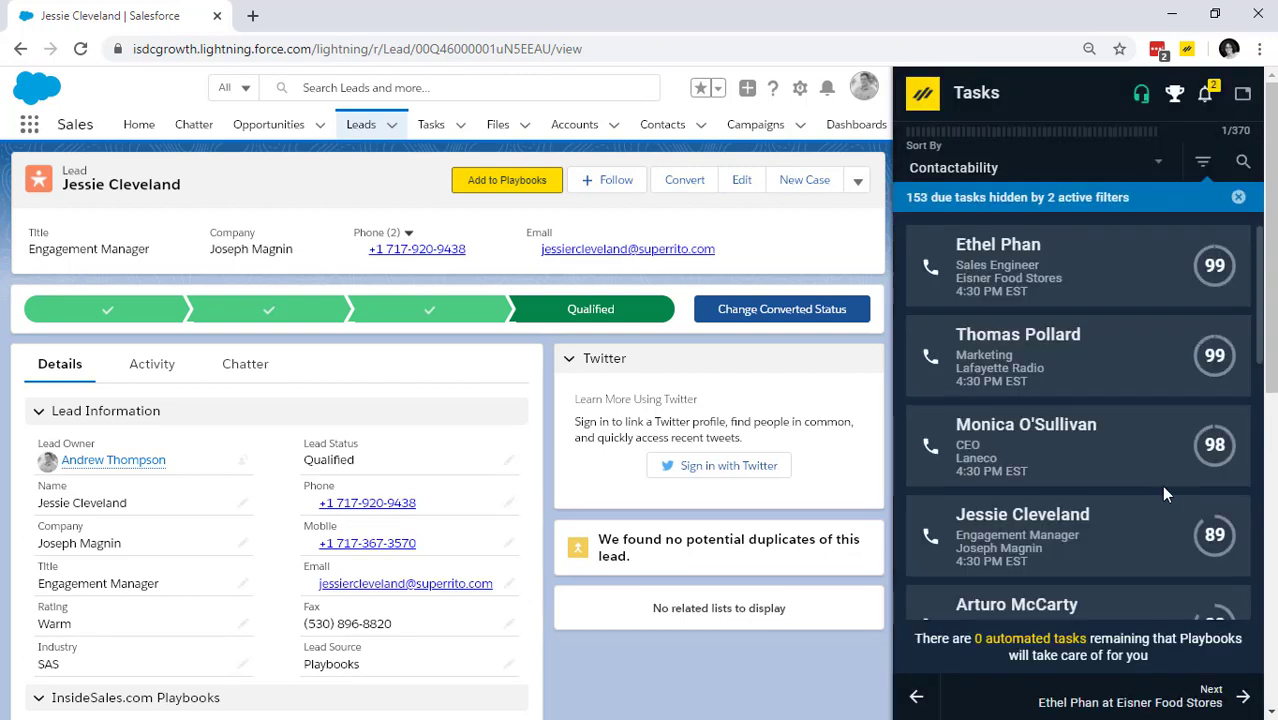
# Open the top filtered phone task, a Sales Engineer lead at 4:30 PM EST.
pyautogui.click(1028, 294)
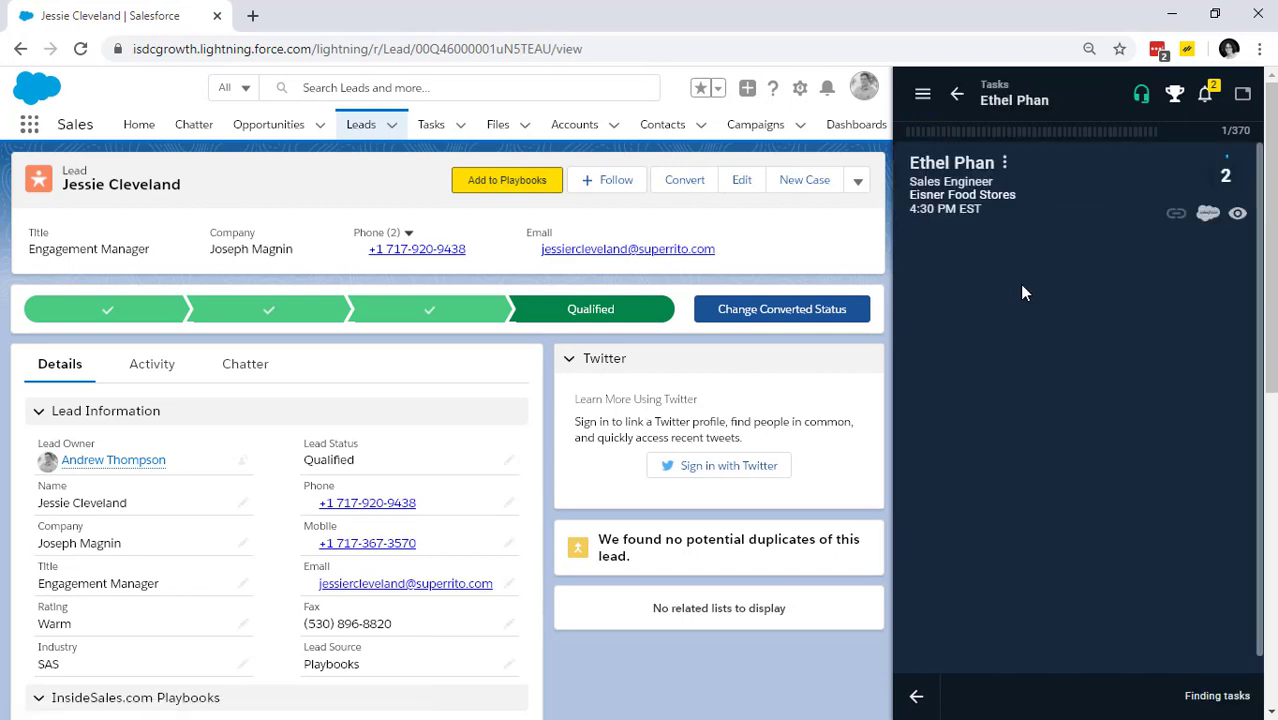